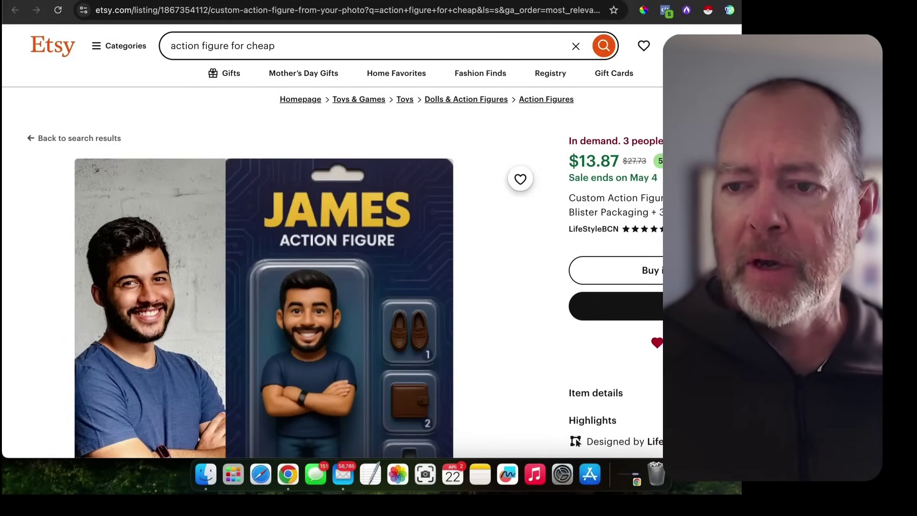
# Return to the action figure search results, open the super accountant toy image listing, and highlight its cart count.
pyautogui.moveTo(623, 140); pyautogui.dragTo(668, 140)
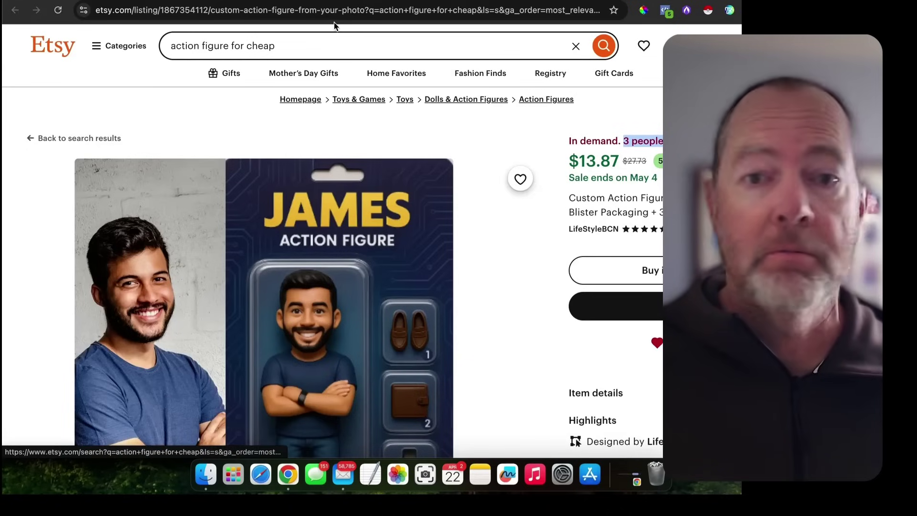
pyautogui.click(30, 139)
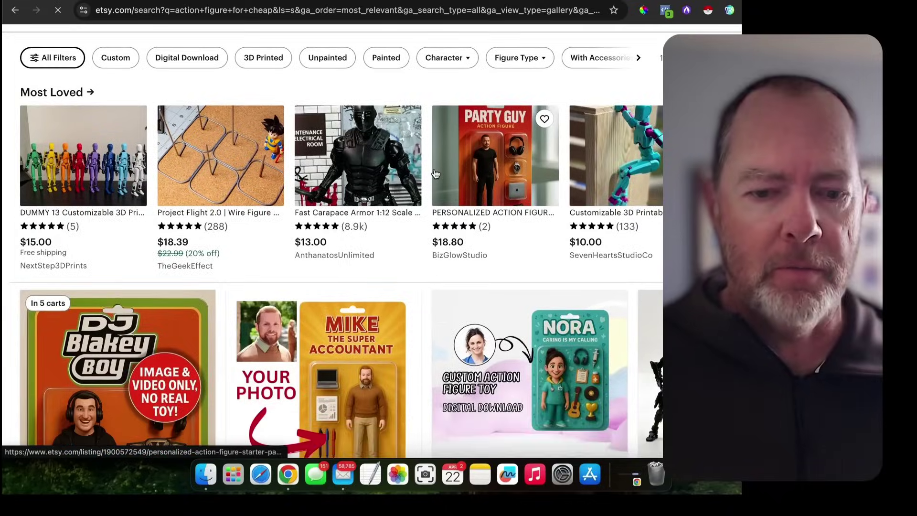
pyautogui.scroll(-3, 430, 186)
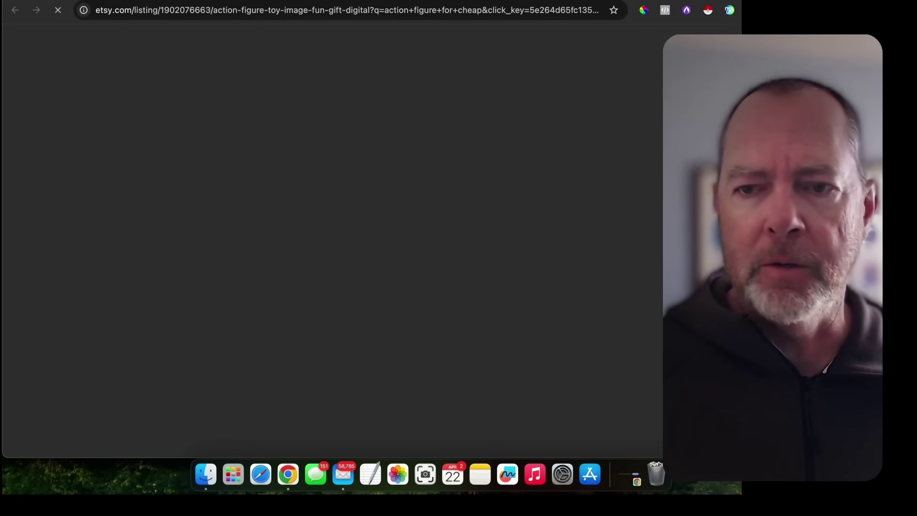
pyautogui.click(423, 199)
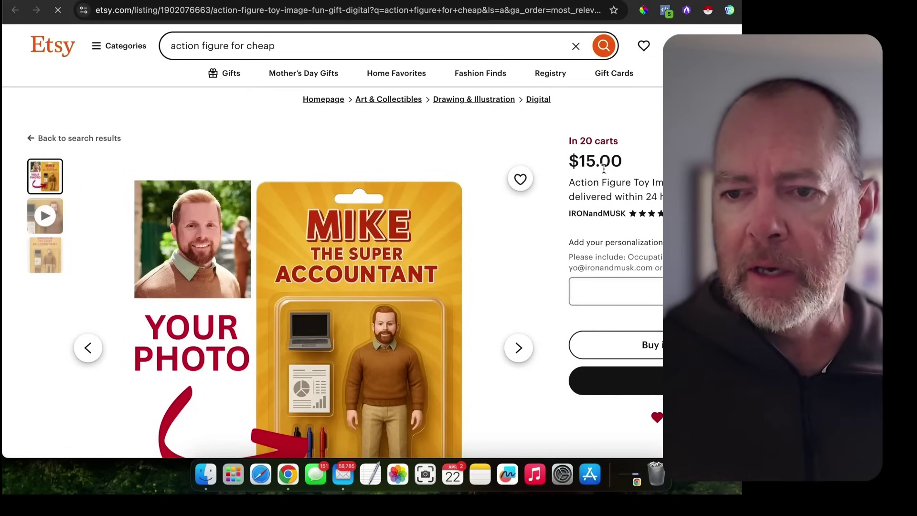
pyautogui.moveTo(568, 141); pyautogui.dragTo(620, 141)
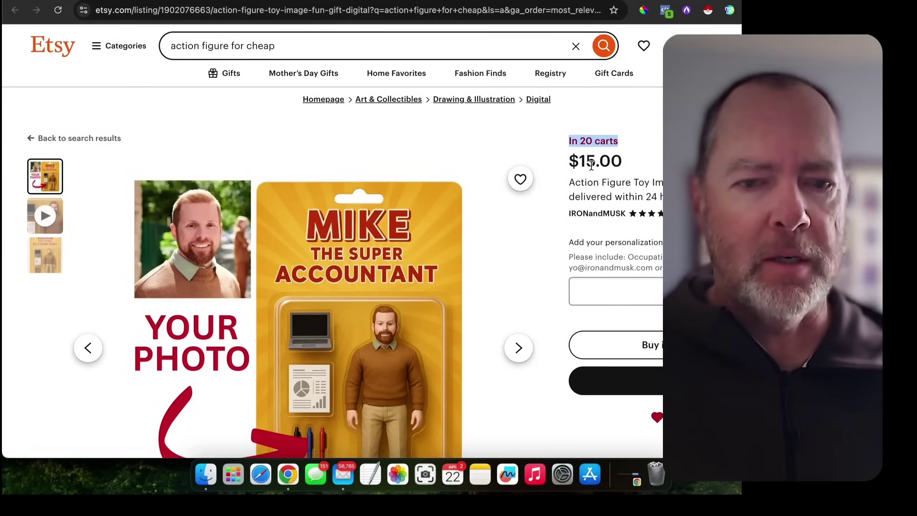
# Examine the IRONandMUSK seller's review total and reviews on the listing, and go back to the search results.
pyautogui.scroll(-3, 501, 190)
pyautogui.scroll(-7, 173, 170)
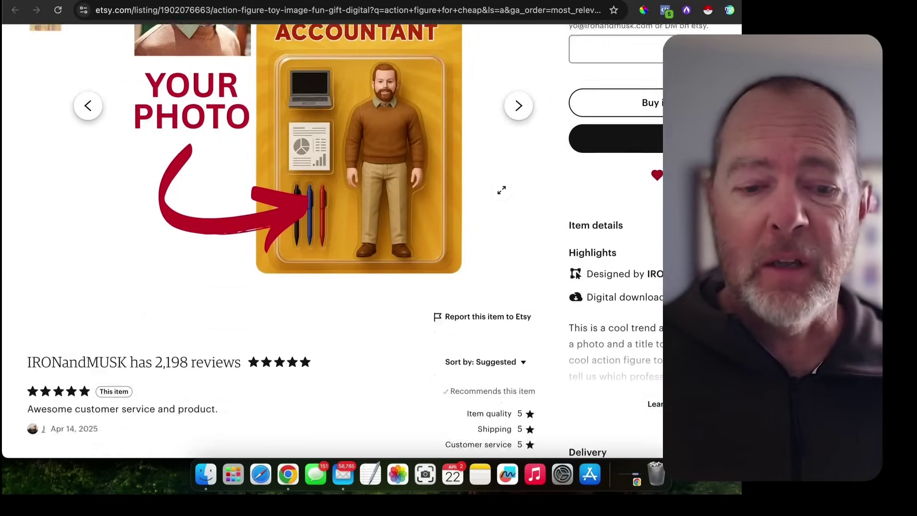
pyautogui.moveTo(159, 155); pyautogui.dragTo(243, 155)
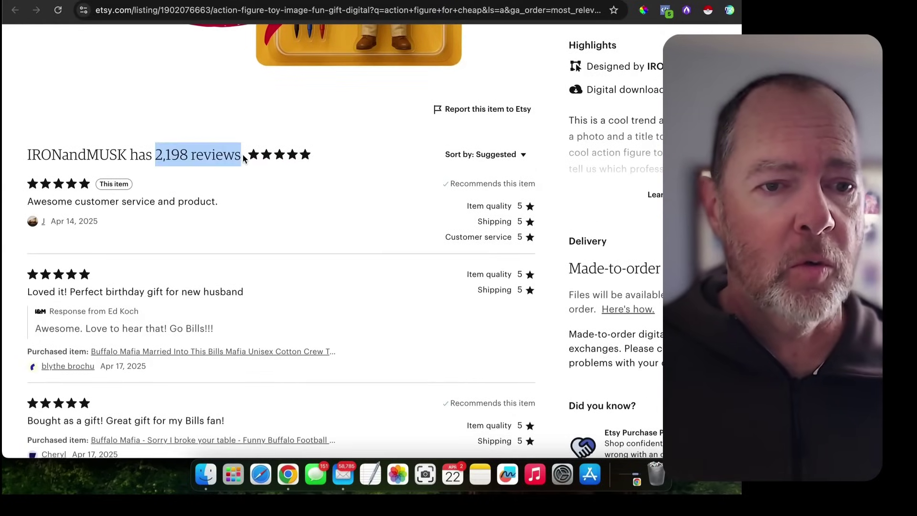
pyautogui.scroll(5, 597, 123)
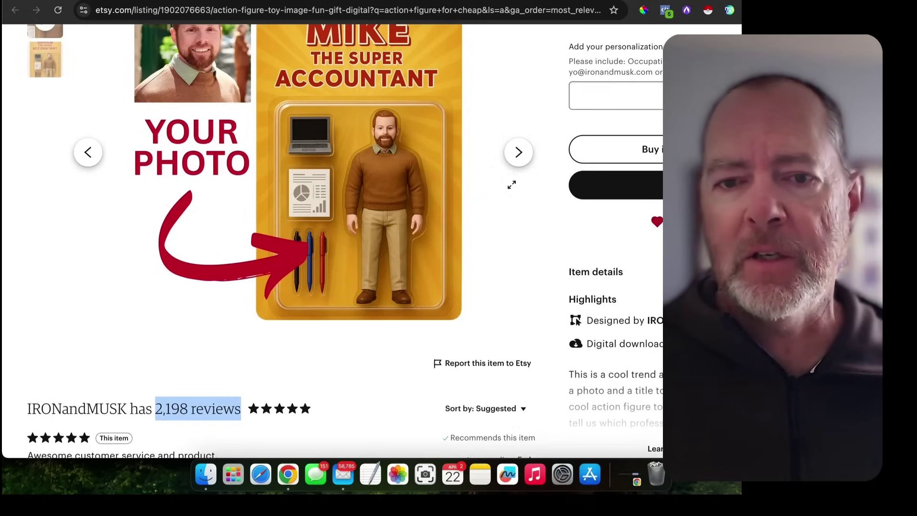
pyautogui.scroll(4, 497, 186)
pyautogui.click(36, 103)
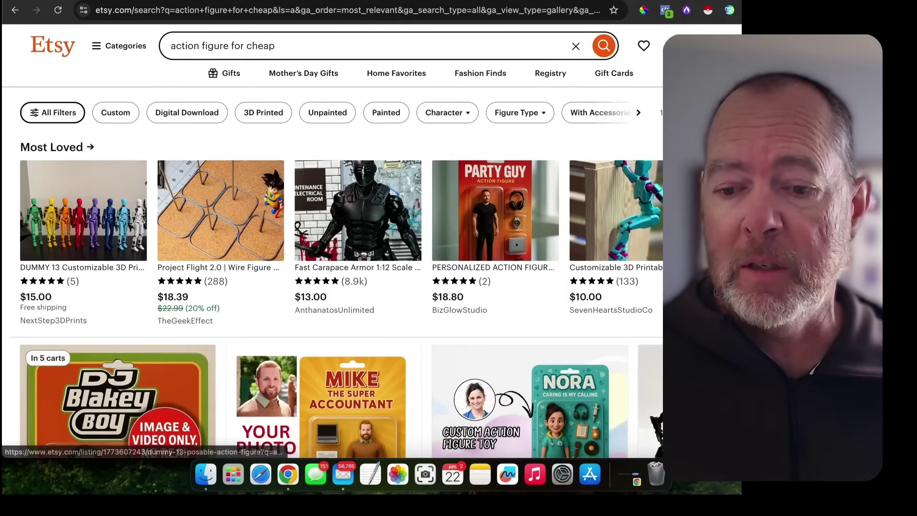
# Browse the Etsy action figure results and open the YouTuber action figure packaging image in the ChatGPT library.
pyautogui.scroll(-5, 415, 235)
pyautogui.scroll(-5, 415, 235)
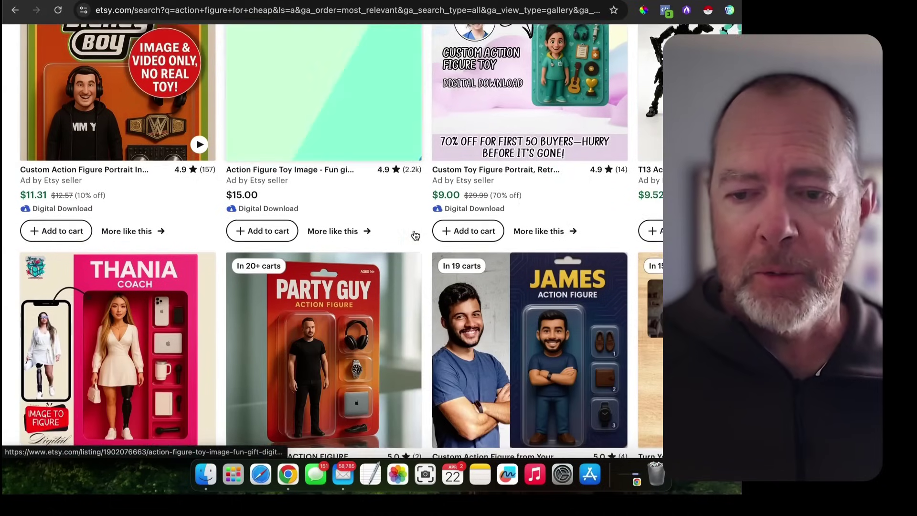
pyautogui.scroll(-5, 267, 242)
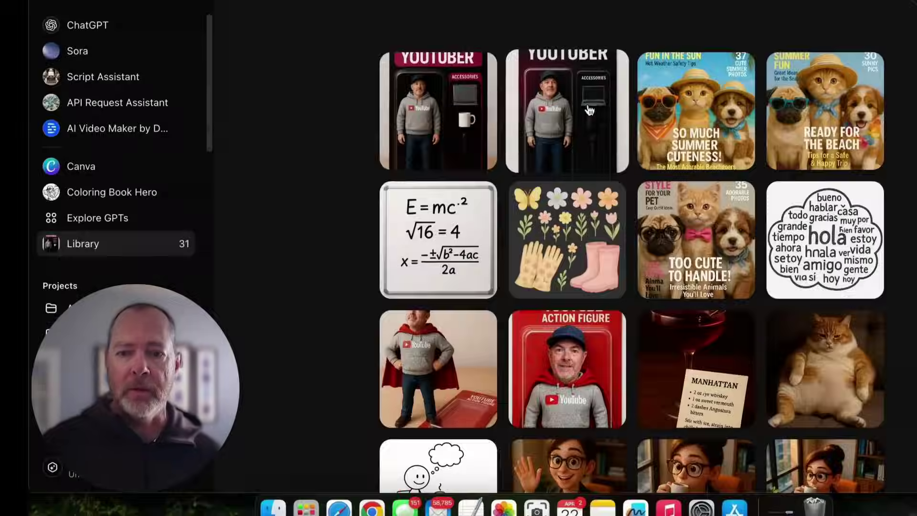
pyautogui.click(590, 111)
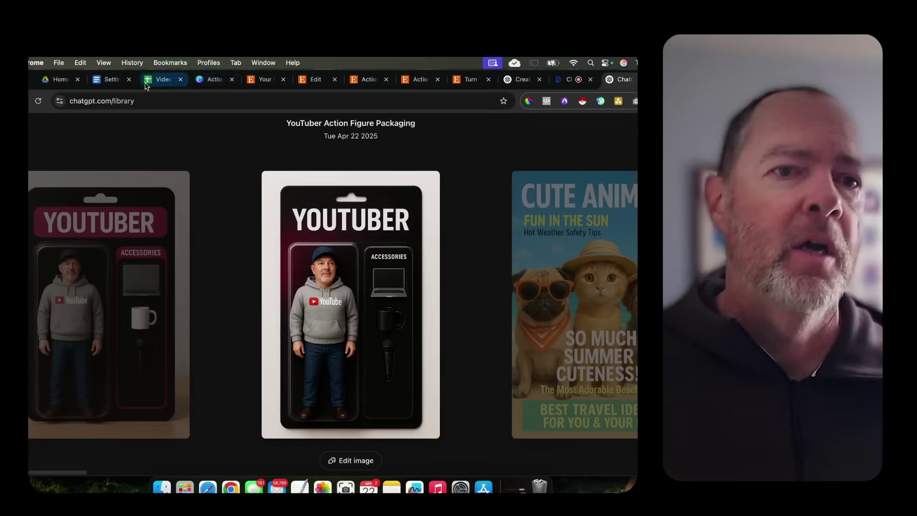
# Switch to the Google Docs guide on setting up the Etsy listing and read its introduction and Title section.
pyautogui.click(113, 81)
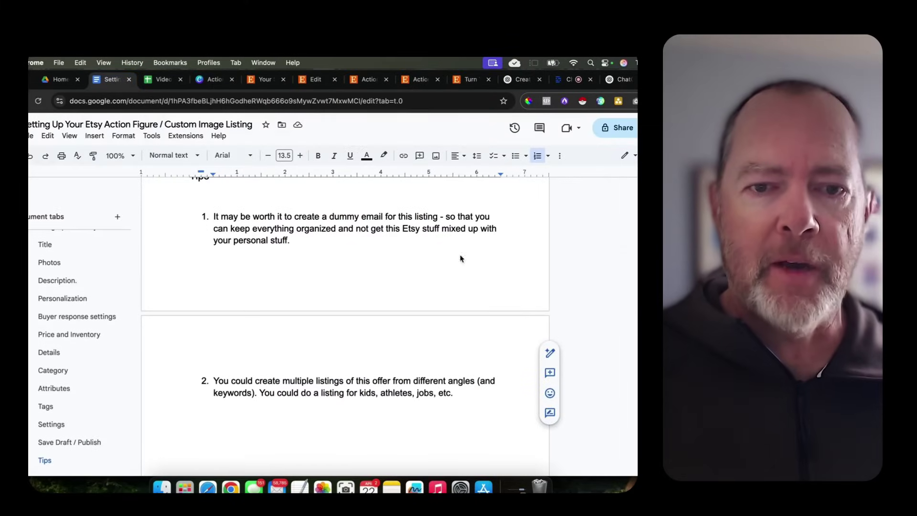
pyautogui.scroll(2, 109, 304)
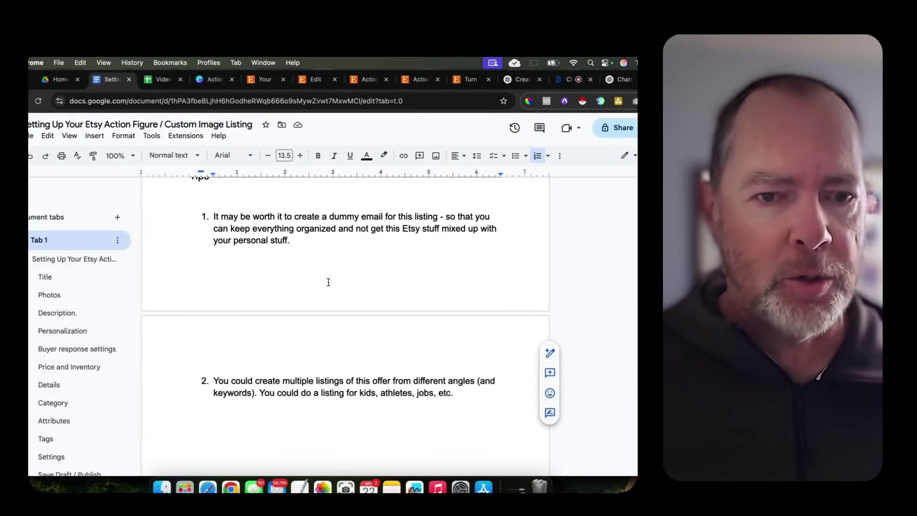
pyautogui.scroll(3, 328, 283)
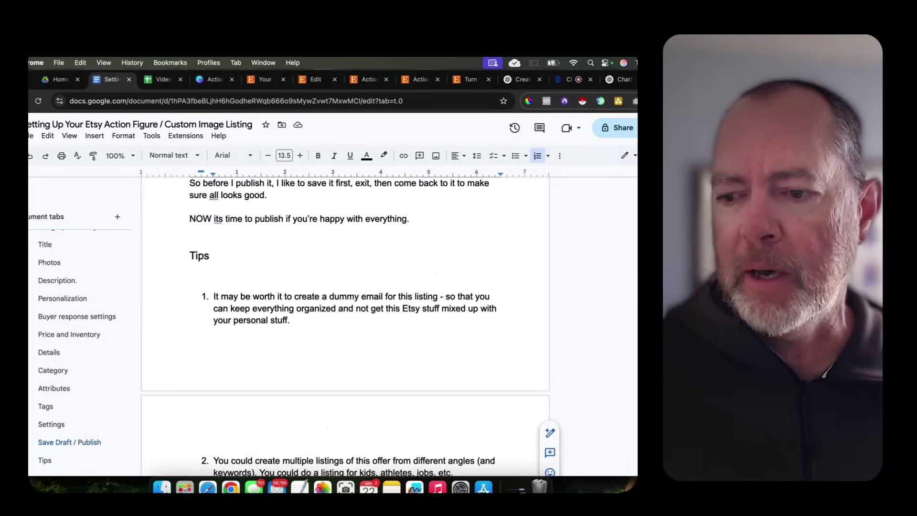
pyautogui.scroll(15, 327, 461)
pyautogui.scroll(-2, 191, 311)
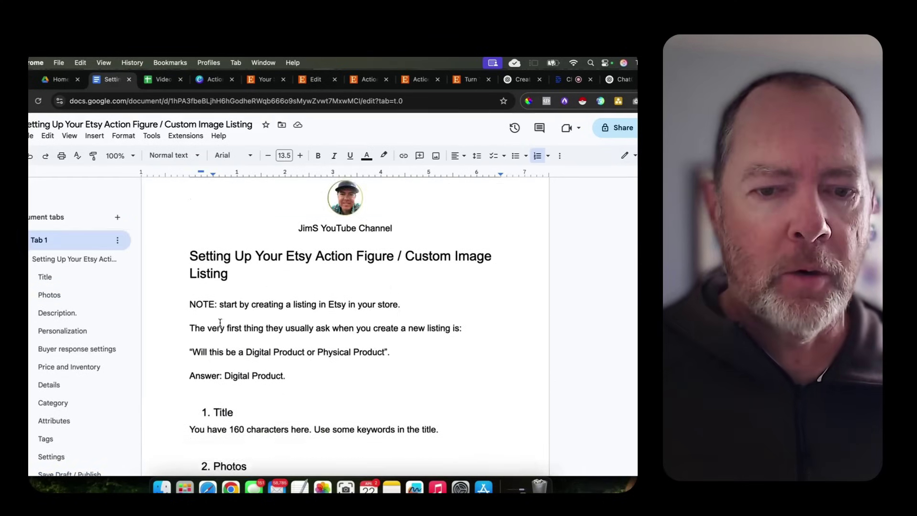
pyautogui.scroll(-5, 290, 300)
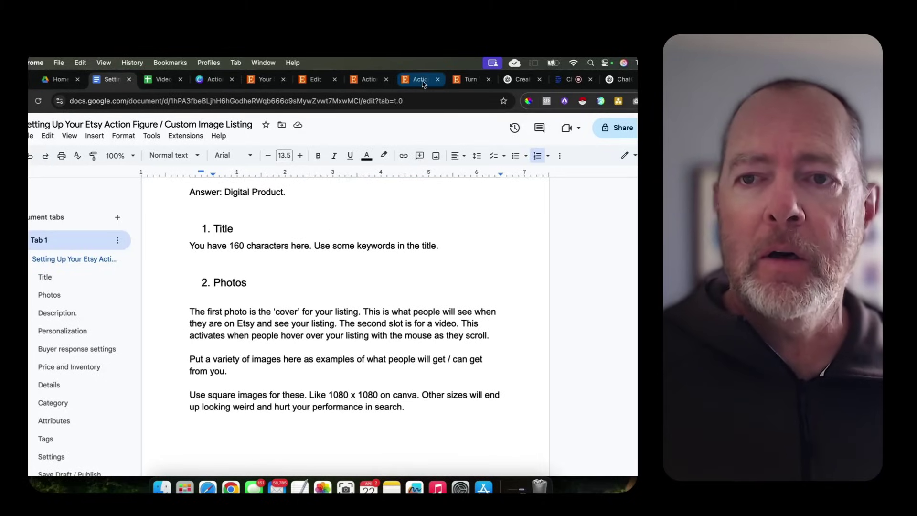
# Switch to the Etsy shop's Listings page and start a new listing.
pyautogui.click(266, 81)
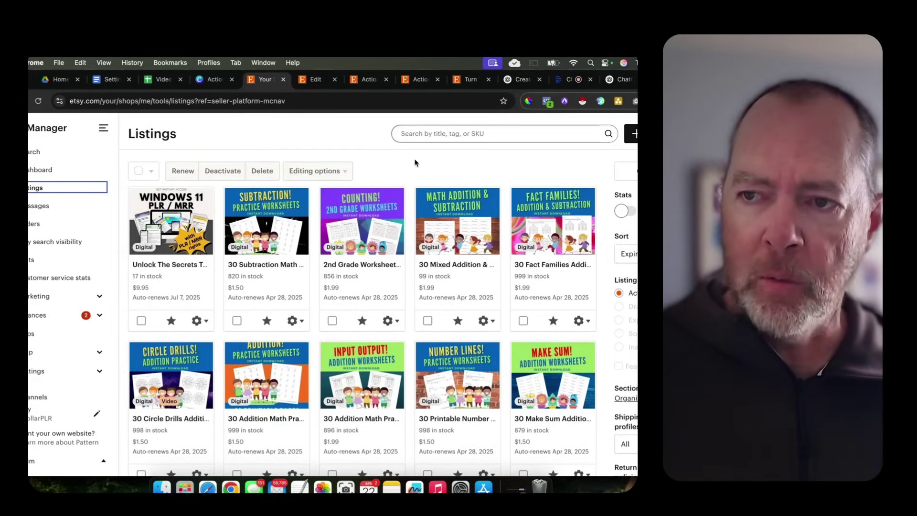
pyautogui.click(633, 134)
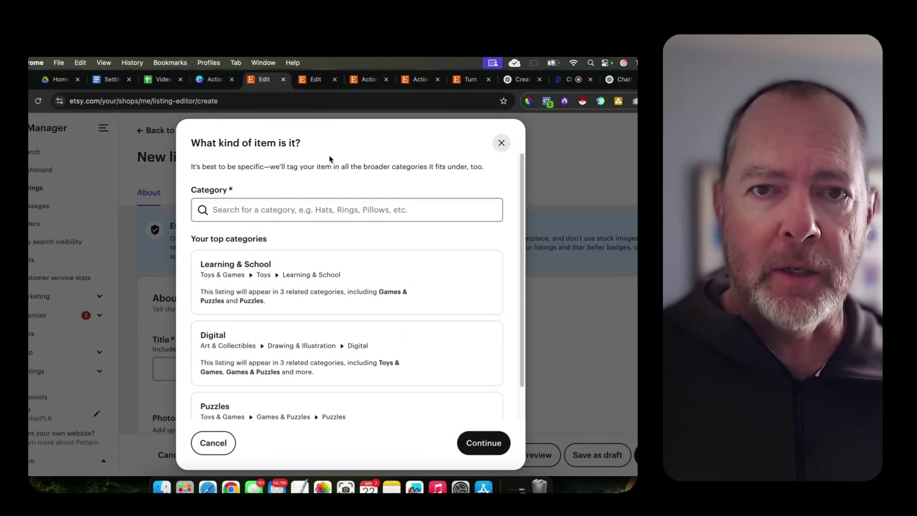
# Return to the Google Docs listing guide and review the Photos section with its photo and video slot example.
pyautogui.click(107, 78)
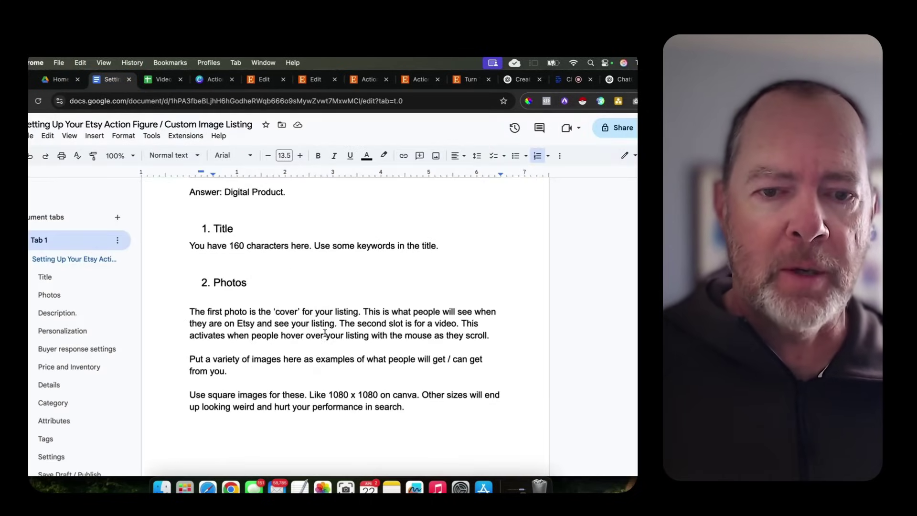
pyautogui.scroll(-5, 325, 333)
pyautogui.scroll(-6, 325, 333)
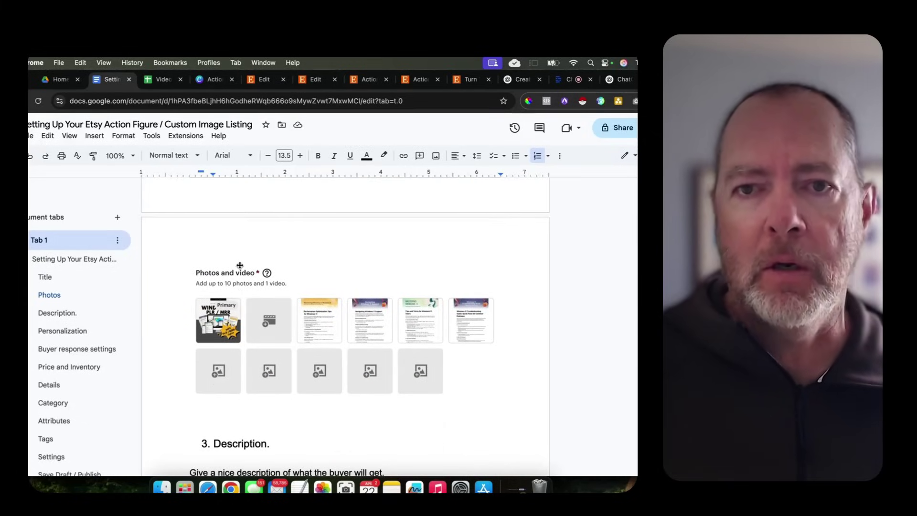
# Compare the Etsy result thumbnails with the YouTuber image in ChatGPT, and switch to the Action Figure cover design in Canva.
pyautogui.click(421, 86)
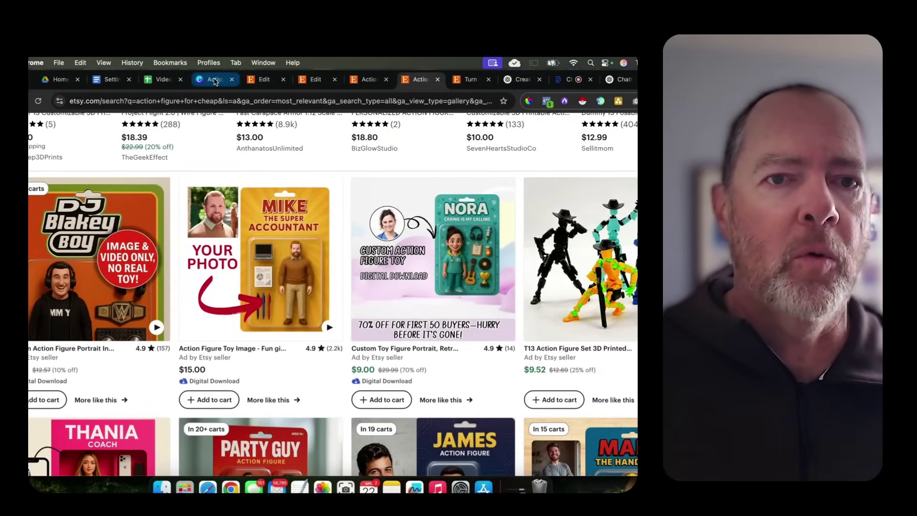
pyautogui.click(619, 79)
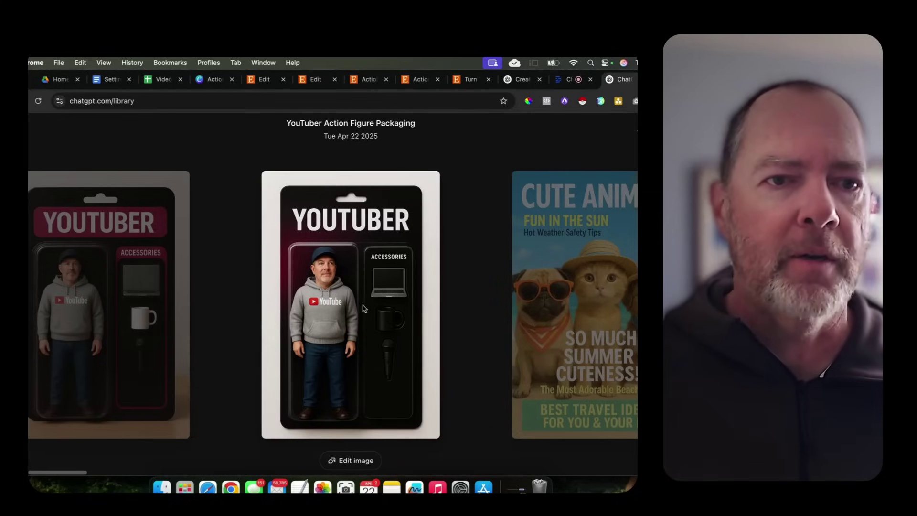
pyautogui.click(213, 79)
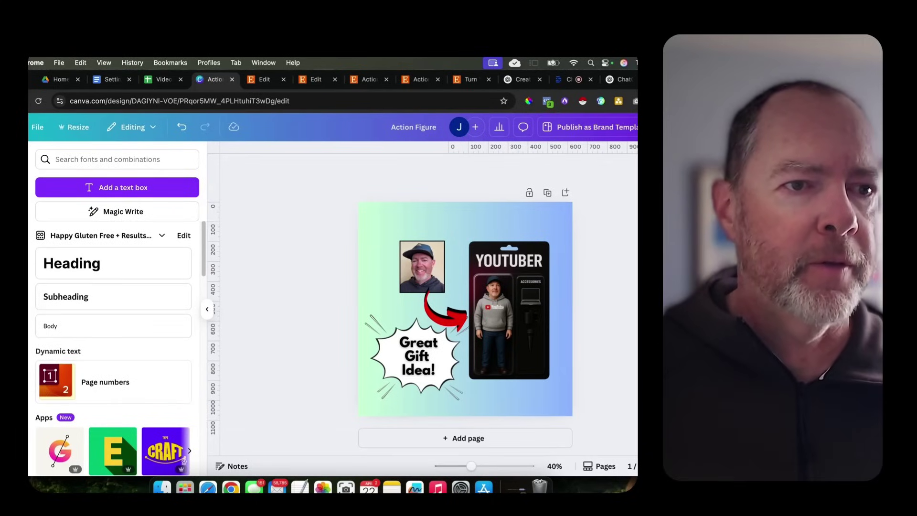
# Set up a new custom-size design of 1080 × 1080 px.
pyautogui.click(34, 127)
pyautogui.click(77, 155)
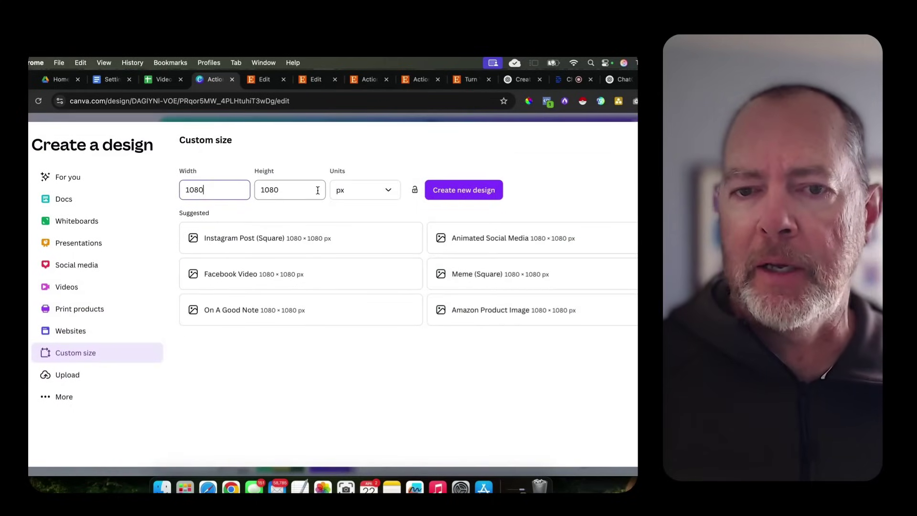
pyautogui.click(463, 190)
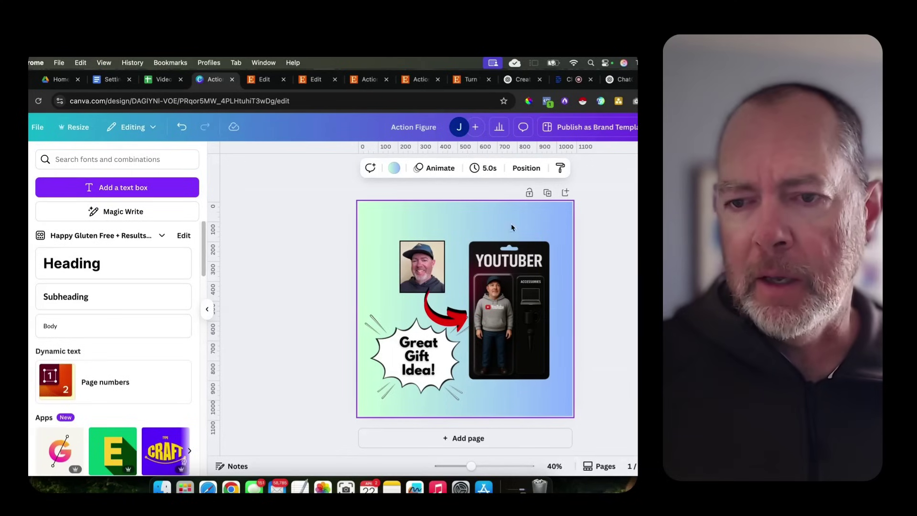
# Select the YouTuber action figure image on the cover design.
pyautogui.click(497, 285)
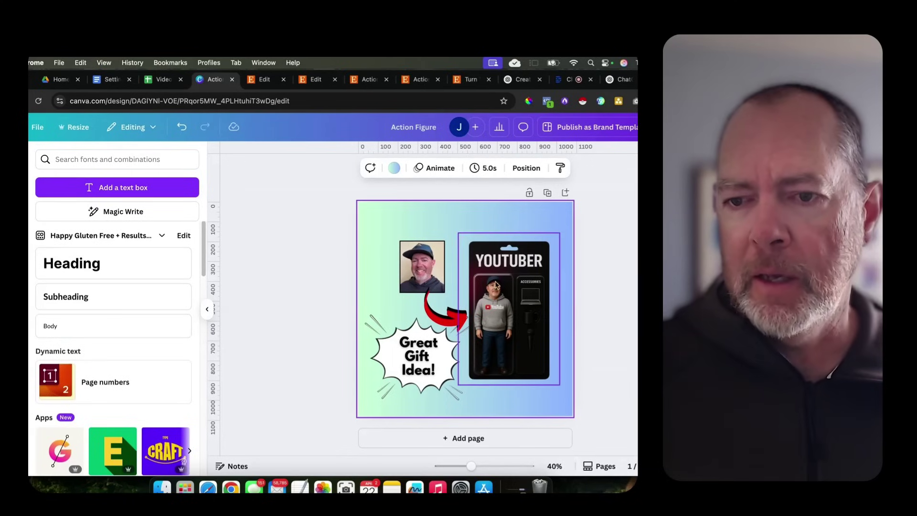
pyautogui.click(514, 295)
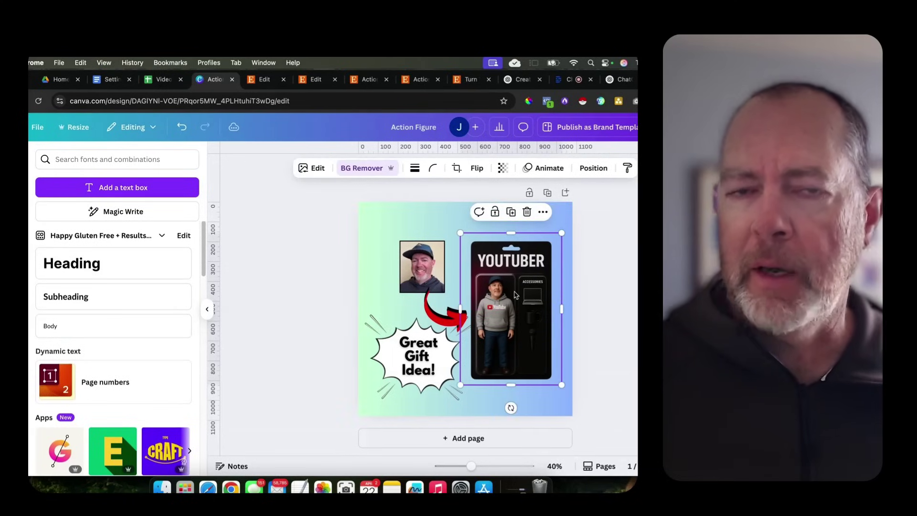
# Switch to the handyman action figure listing on Etsy and view its How It Works gallery image.
pyautogui.click(316, 84)
pyautogui.click(369, 84)
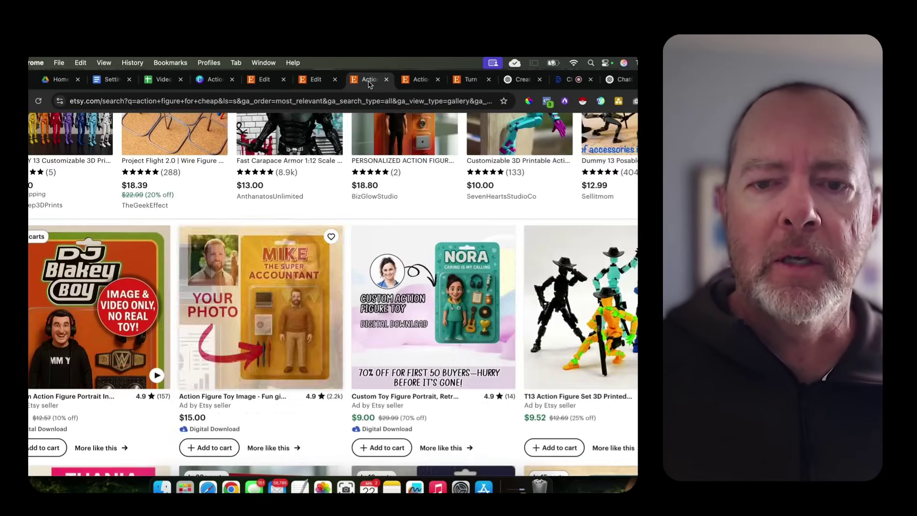
pyautogui.click(473, 81)
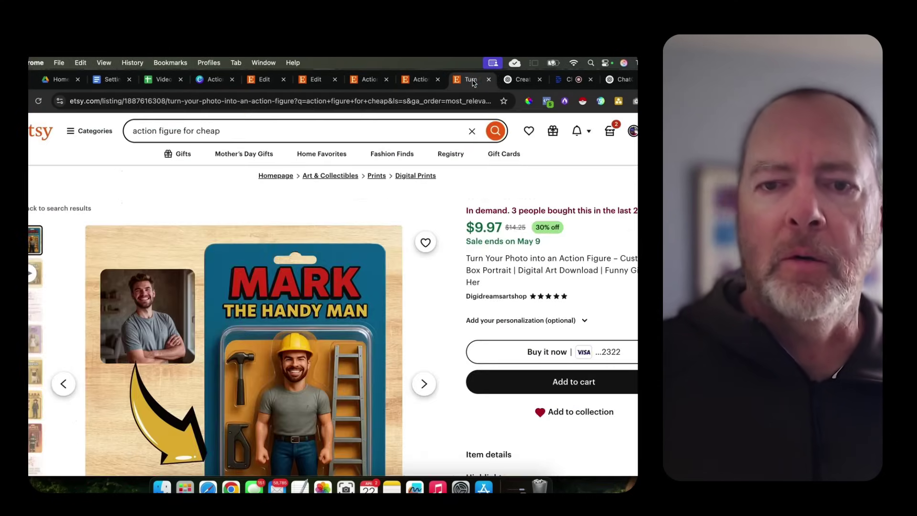
pyautogui.scroll(-1, 29, 243)
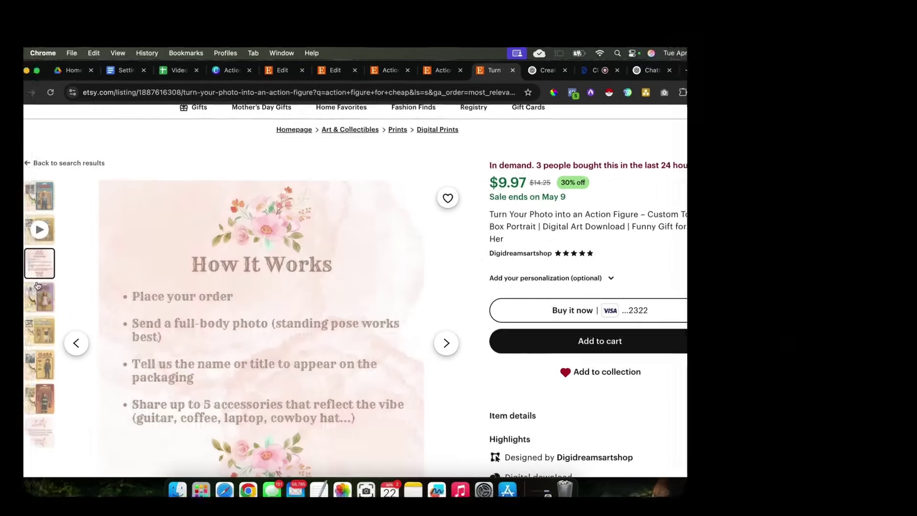
pyautogui.scroll(-3, 48, 287)
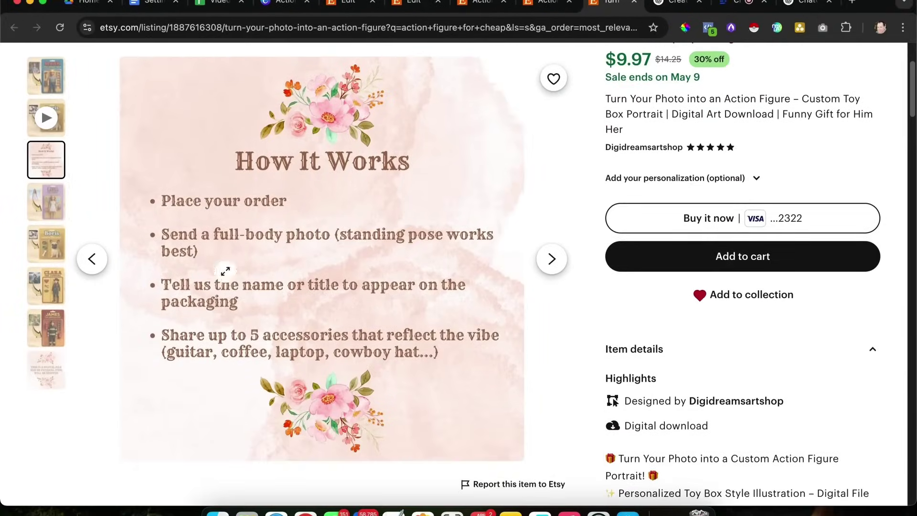
# View the listing's sample gallery images from the fairy and French bulldog figures through to the firefighter.
pyautogui.click(46, 202)
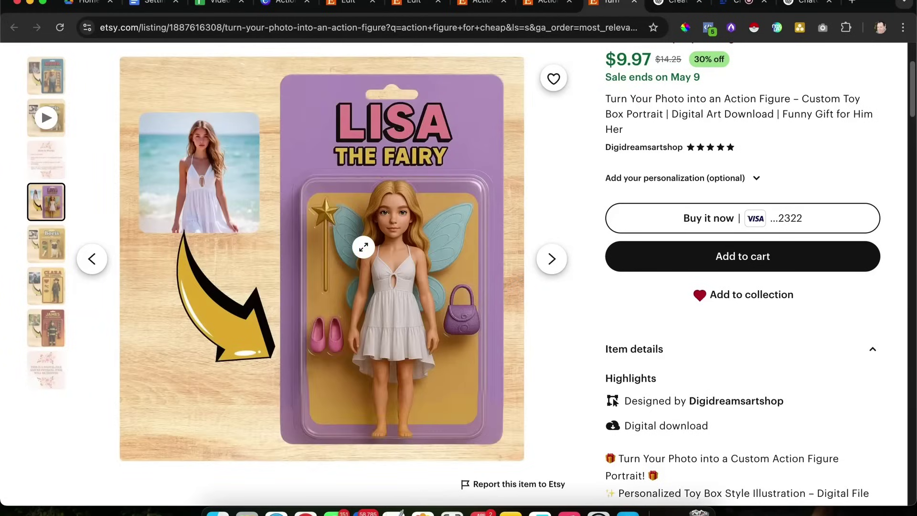
pyautogui.click(45, 250)
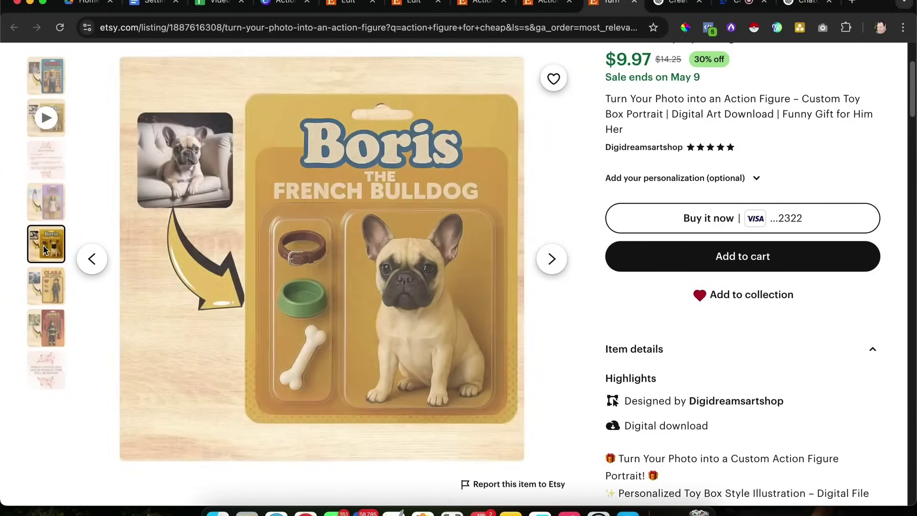
pyautogui.click(42, 291)
pyautogui.click(46, 328)
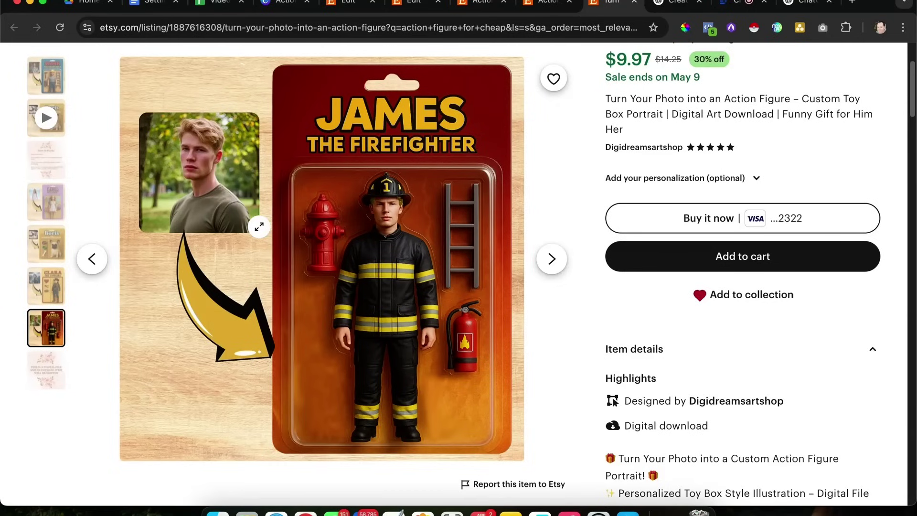
# Capture the man's portrait photo from the firefighter listing image and attach it to a new image chat in ChatGPT.
pyautogui.press('super+shift+4')
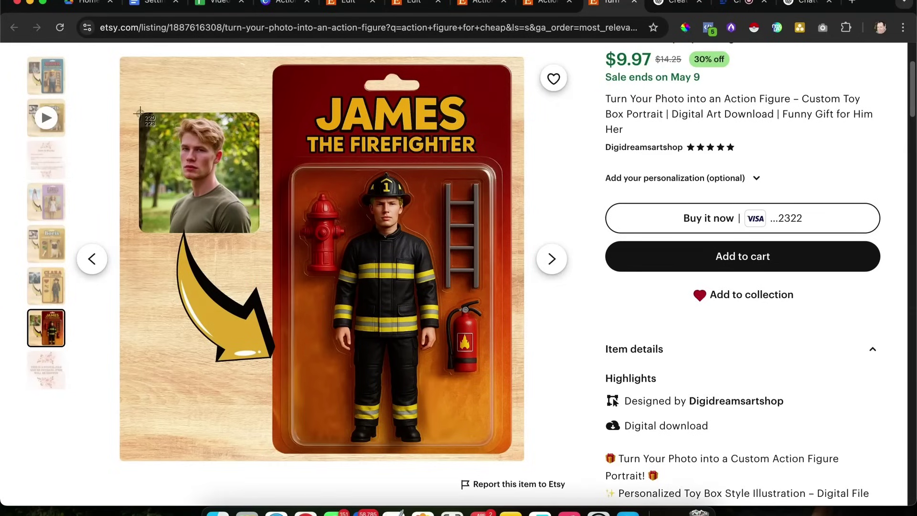
pyautogui.moveTo(140, 113); pyautogui.dragTo(261, 236)
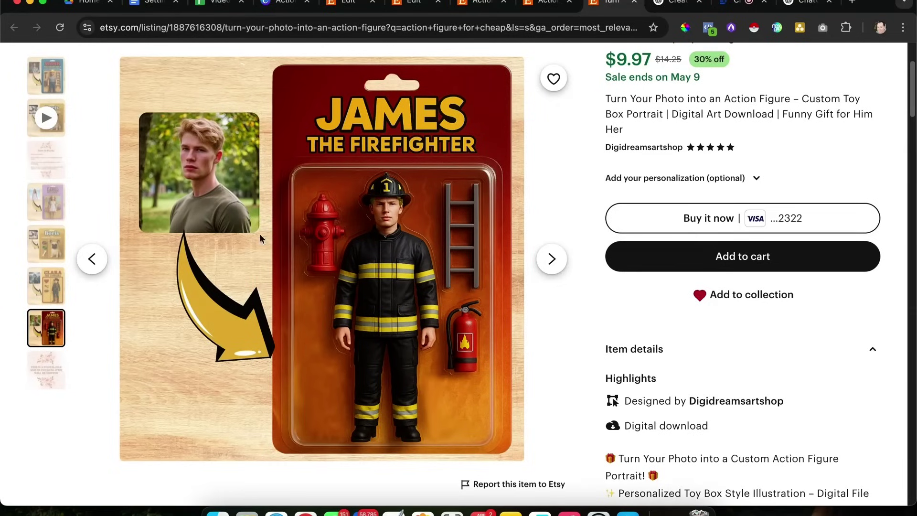
pyautogui.click(807, 3)
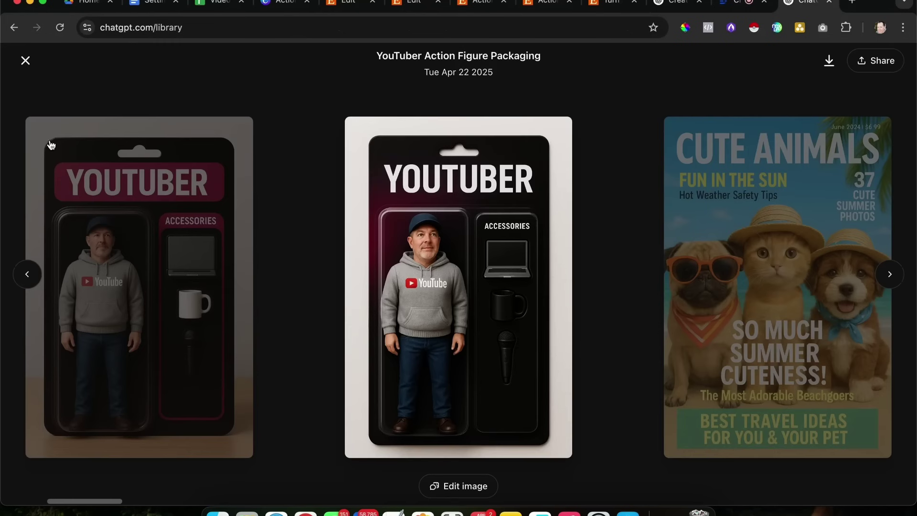
pyautogui.click(26, 60)
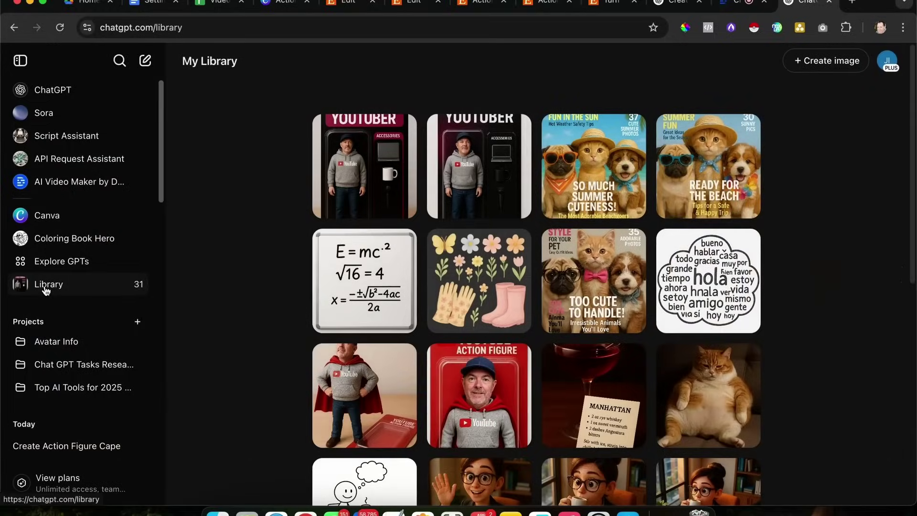
pyautogui.click(834, 61)
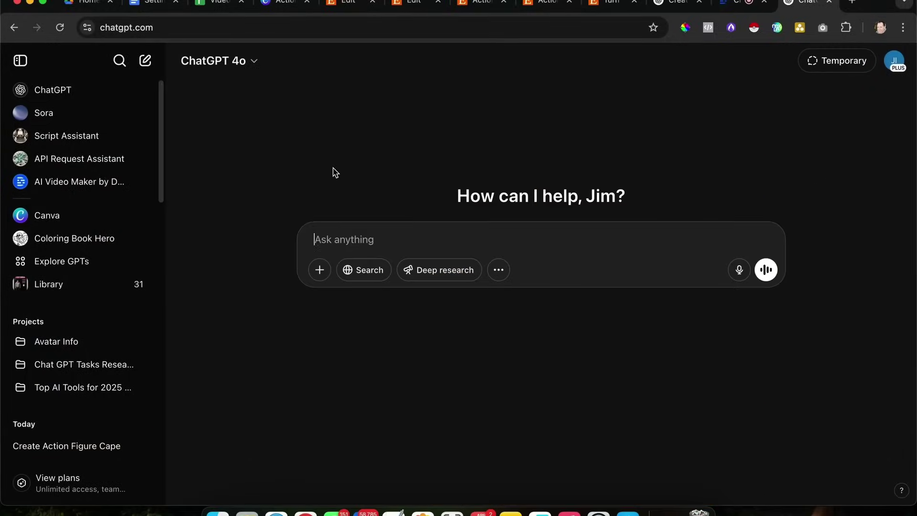
pyautogui.press('super+v')
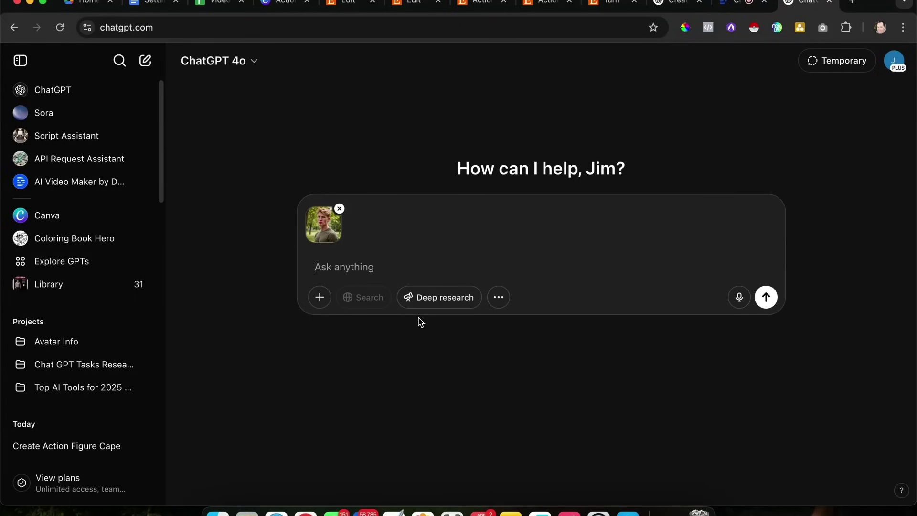
# Paste the collectible action figure packaging prompt beneath the attached photo and remove the extra blank line above Character Details.
pyautogui.press('super+v')
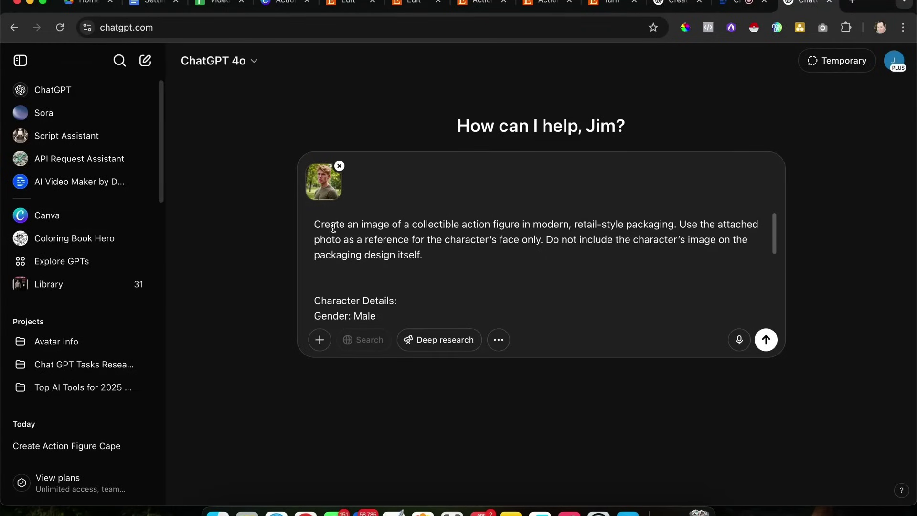
pyautogui.scroll(-10, 402, 292)
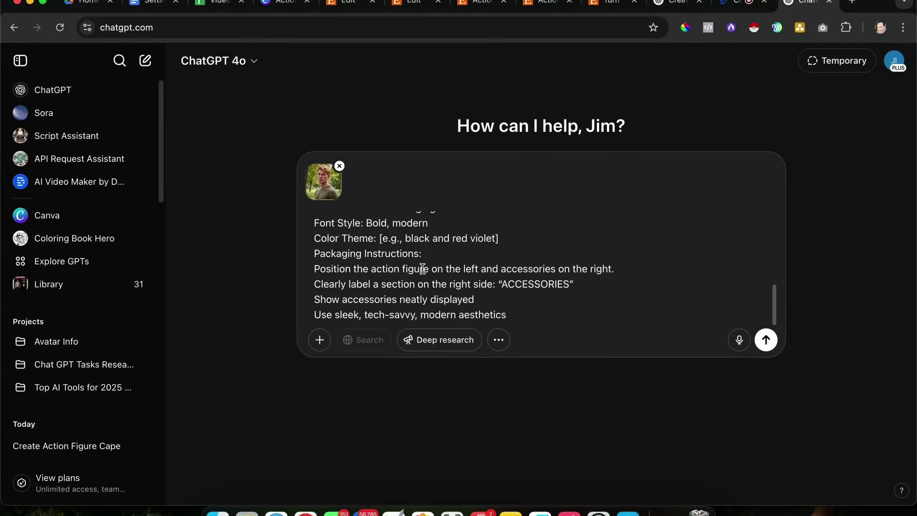
pyautogui.scroll(10, 420, 270)
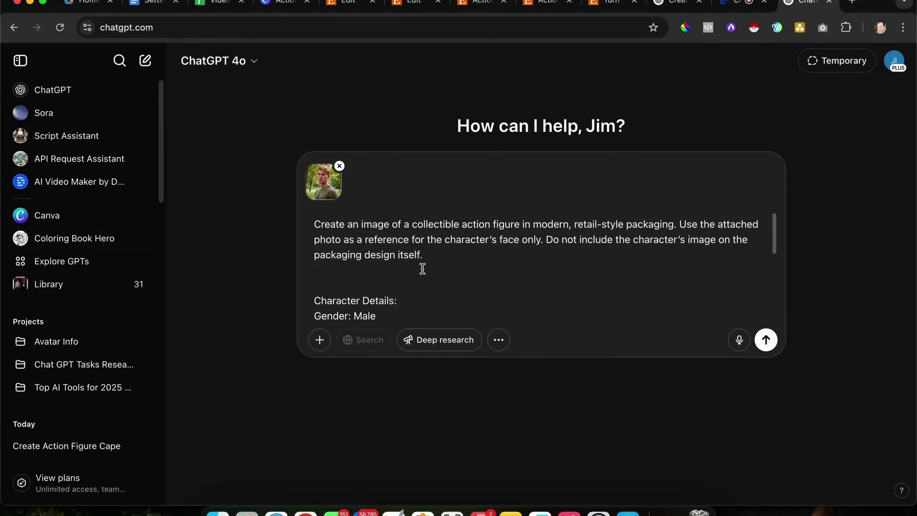
pyautogui.click(352, 281)
pyautogui.press('BackSpace')
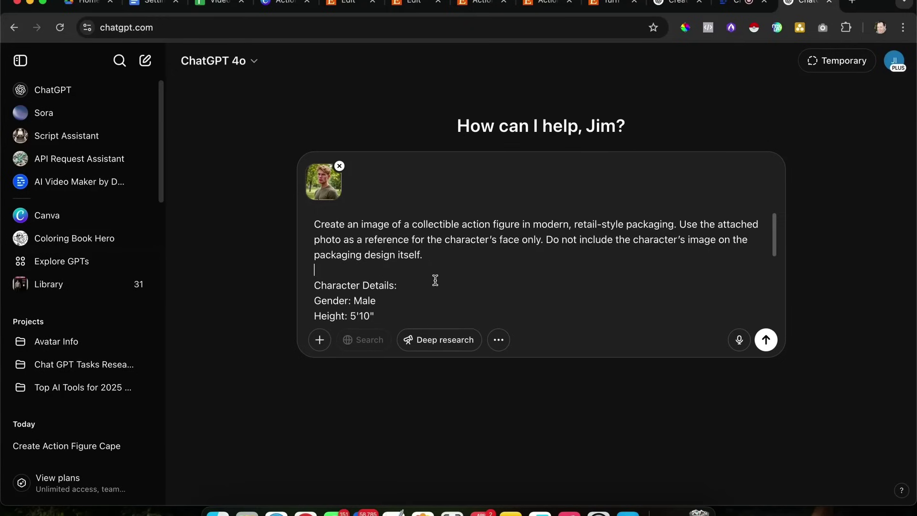
# Change the prompt's Outfit line to "shorts with a hoodie that says sports on it".
pyautogui.scroll(-5, 435, 281)
pyautogui.scroll(5, 436, 281)
pyautogui.scroll(-3, 417, 297)
pyautogui.scroll(-1, 417, 297)
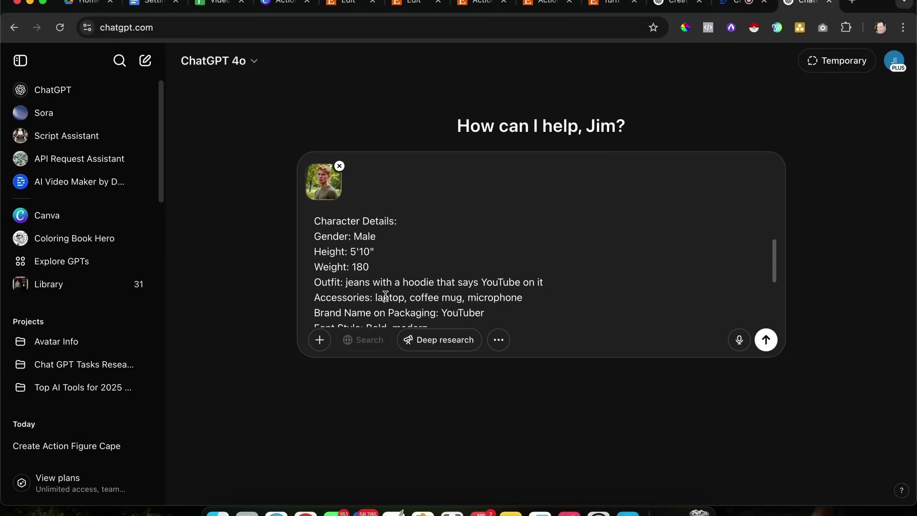
pyautogui.doubleClick(358, 282)
pyautogui.write('shorts')
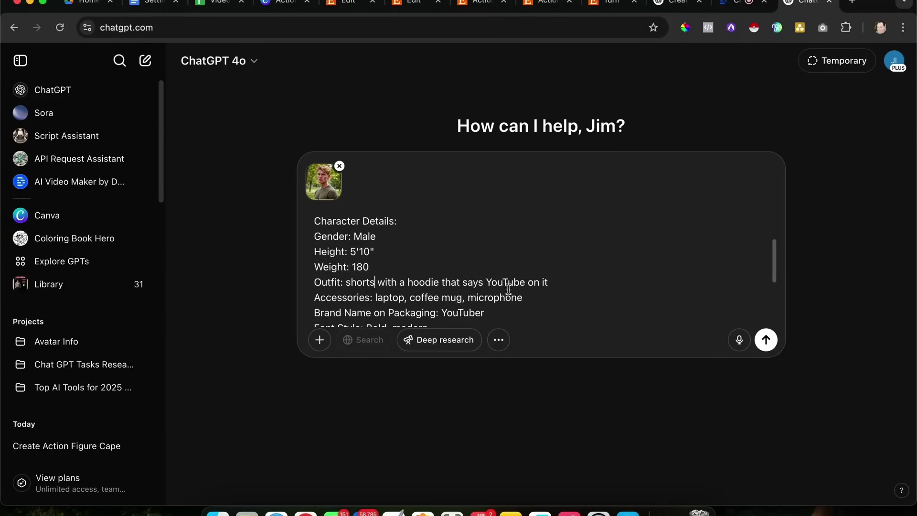
pyautogui.doubleClick(507, 283)
pyautogui.click(507, 284)
pyautogui.doubleClick(492, 283)
pyautogui.write('sports')
# Set the prompt's accessories to laptop, football, sweatband and the brand name on the packaging to College.
pyautogui.scroll(-2, 524, 248)
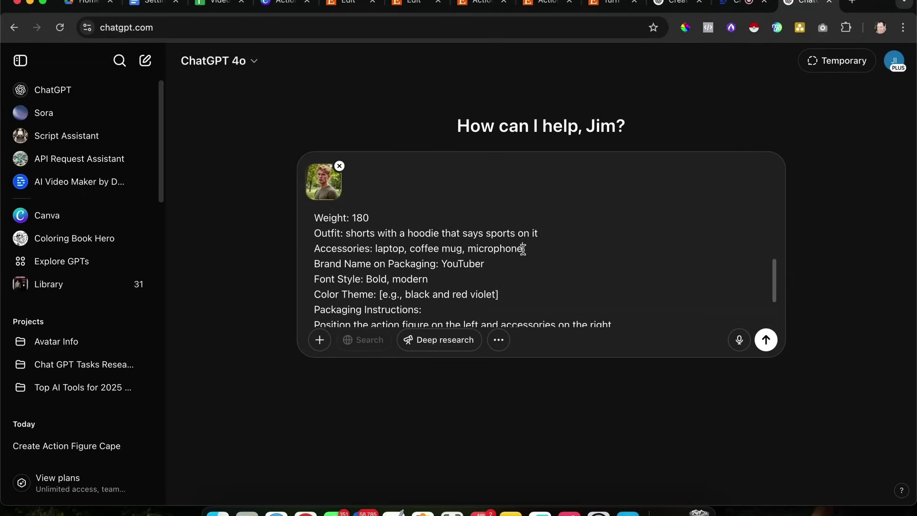
pyautogui.moveTo(524, 248); pyautogui.dragTo(411, 249)
pyautogui.write('f')
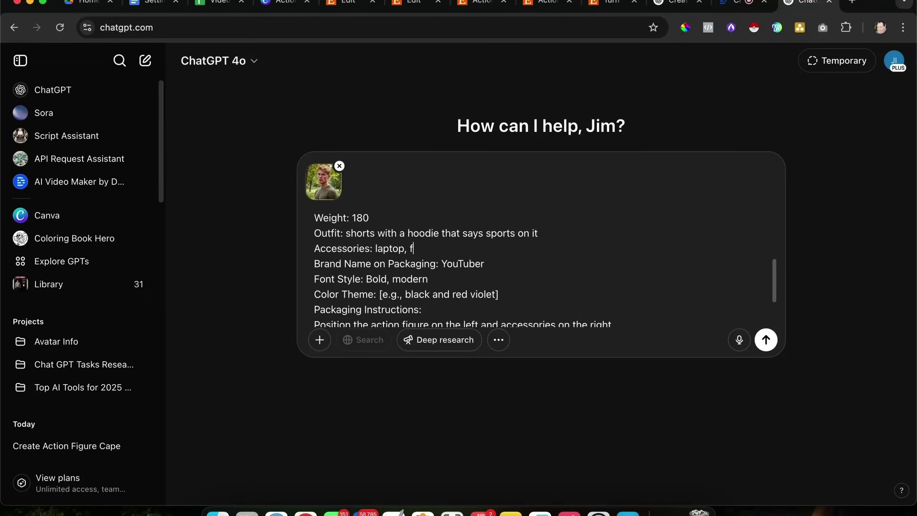
pyautogui.write('ootball, sweatband')
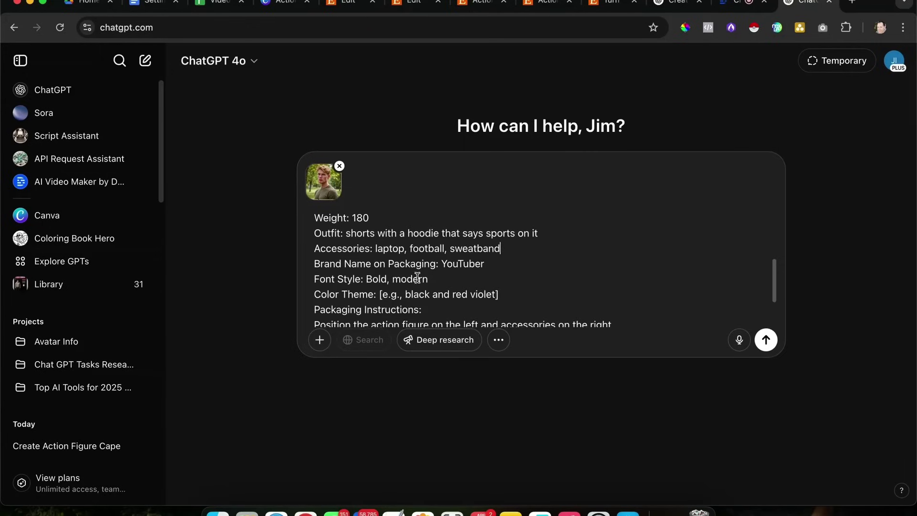
pyautogui.doubleClick(465, 264)
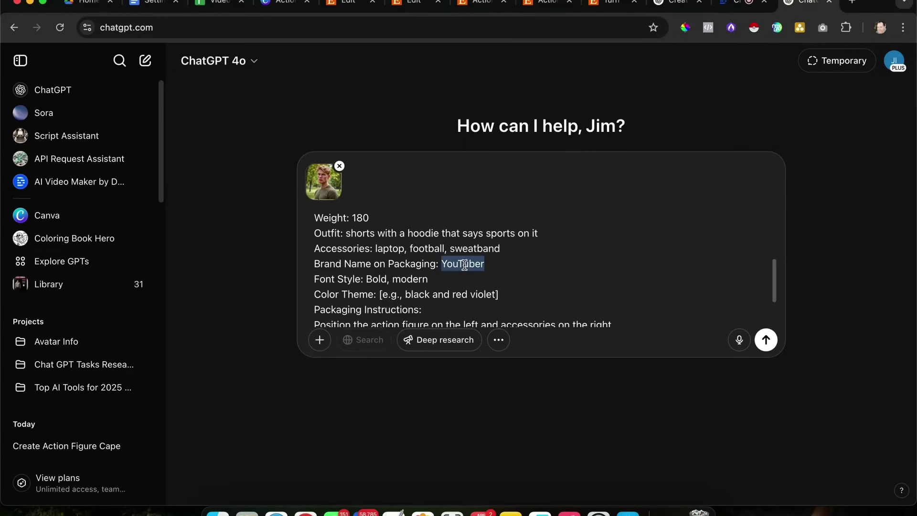
pyautogui.write('College')
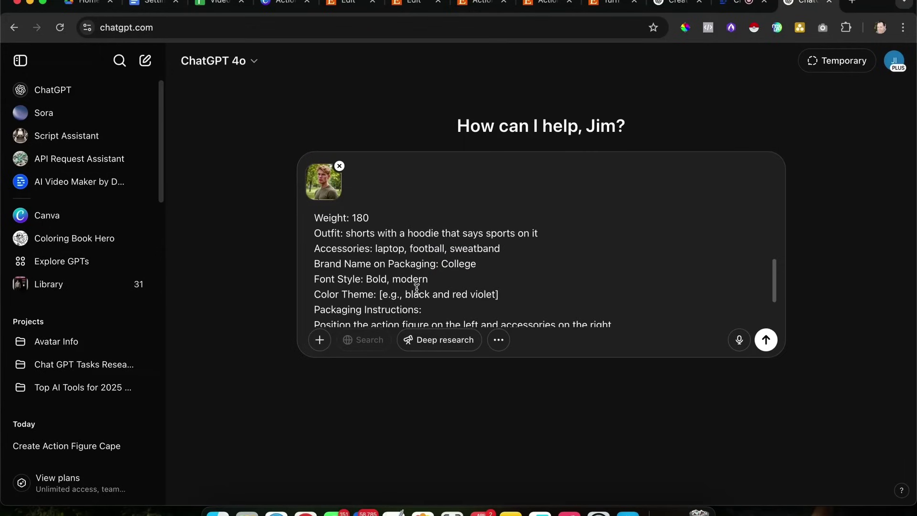
# Set the prompt's color theme to Blue and submit the prompt to generate the image.
pyautogui.scroll(-3, 378, 304)
pyautogui.moveTo(499, 238); pyautogui.dragTo(379, 238)
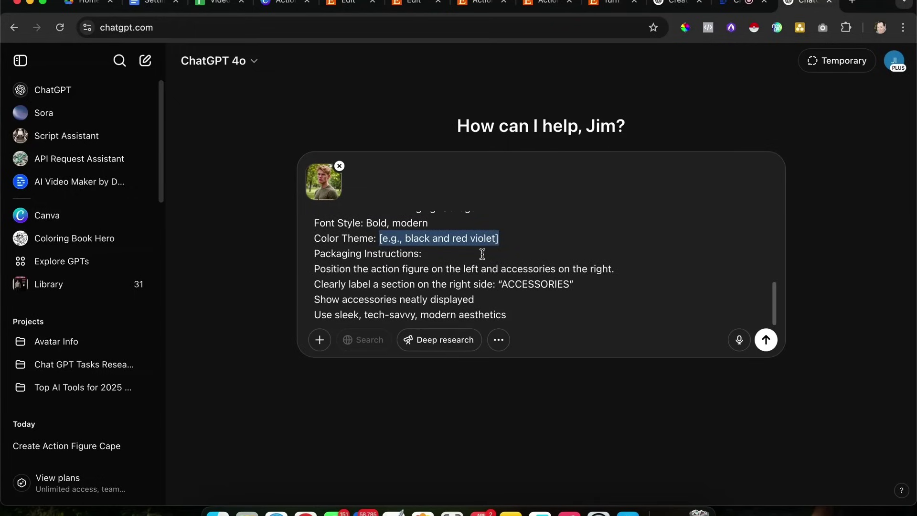
pyautogui.write('Blue')
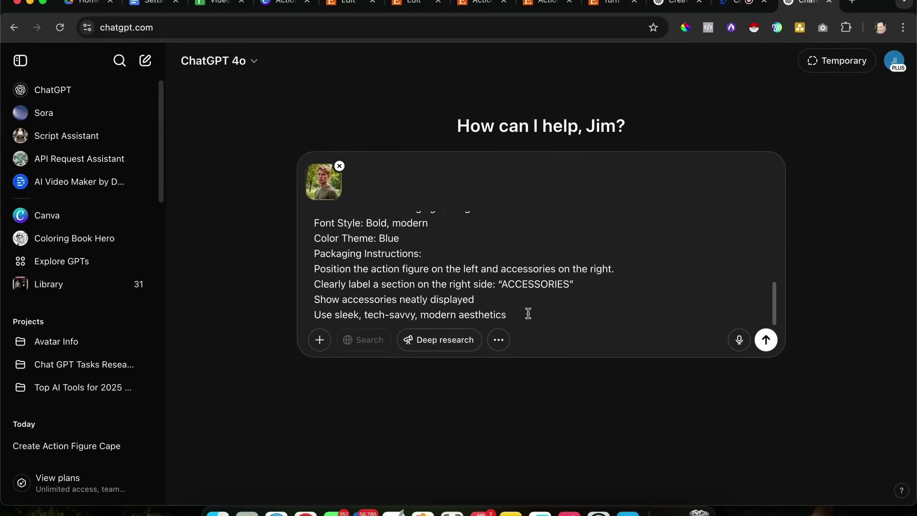
pyautogui.scroll(10, 466, 297)
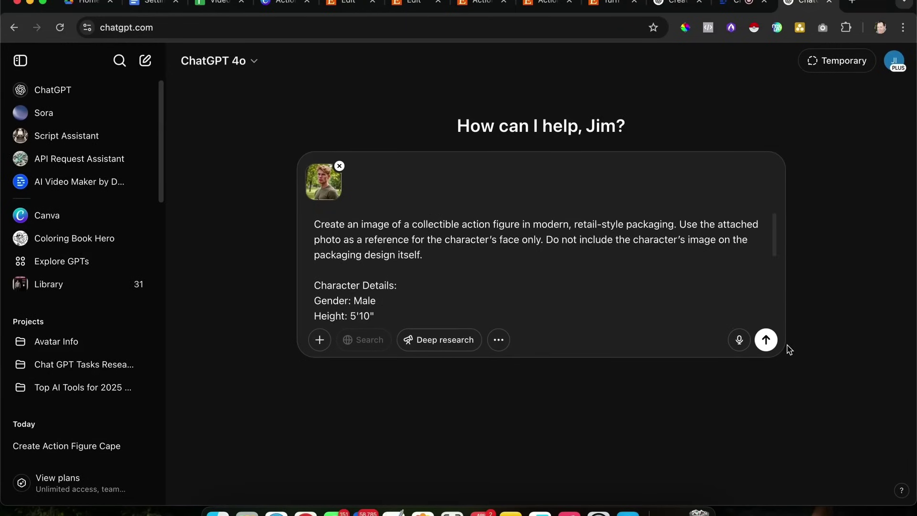
pyautogui.click(766, 340)
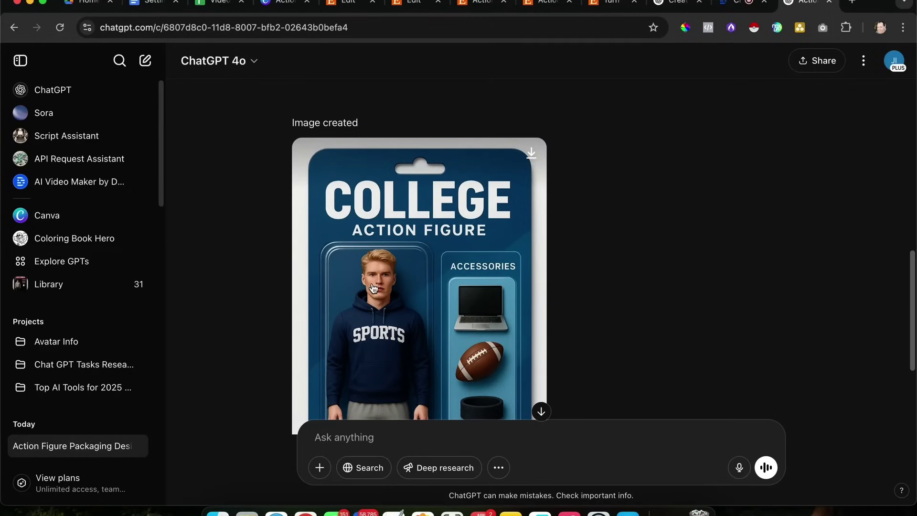
# Examine the generated College action figure packaging, including the figure's face, outfit and accessories.
pyautogui.scroll(-2, 365, 303)
pyautogui.scroll(-3, 366, 304)
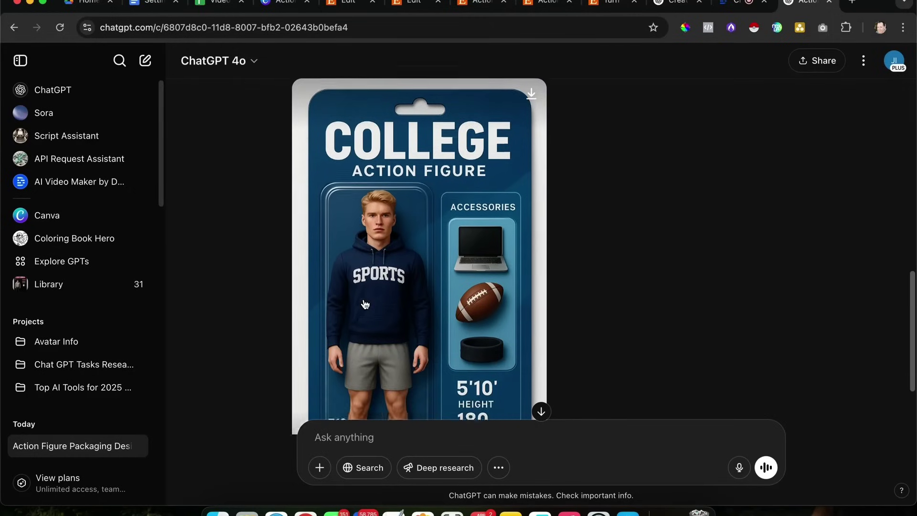
pyautogui.scroll(5, 366, 304)
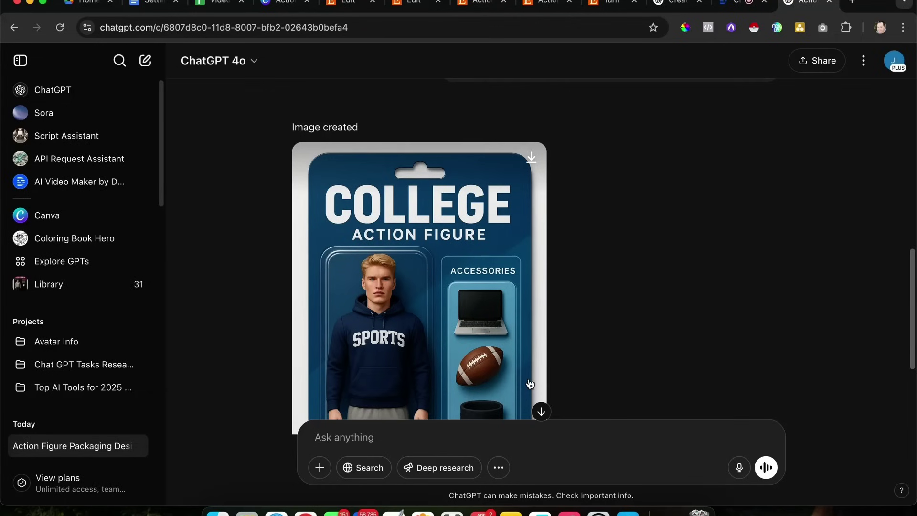
pyautogui.scroll(-1, 500, 401)
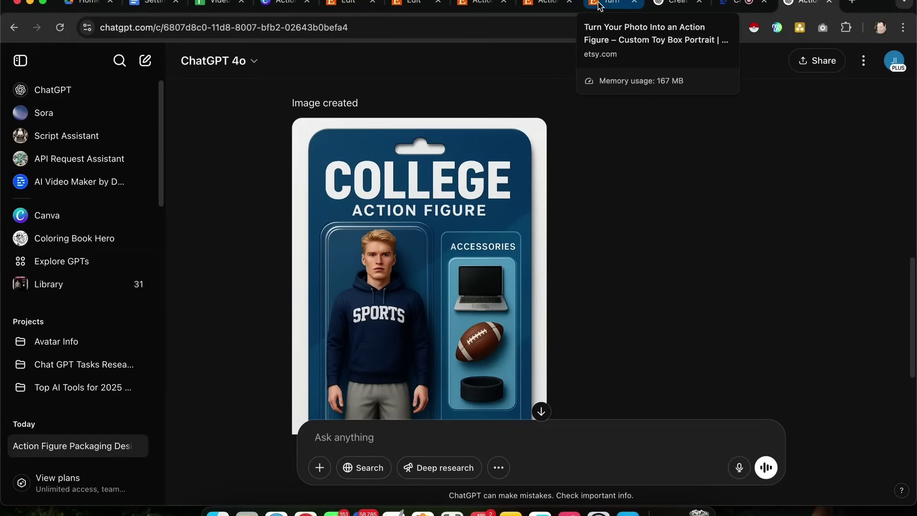
# Return to the photo-to-action-figure listing on Etsy and view its digital-file notice, cowgirl, French bulldog and fairy gallery images.
pyautogui.click(343, 4)
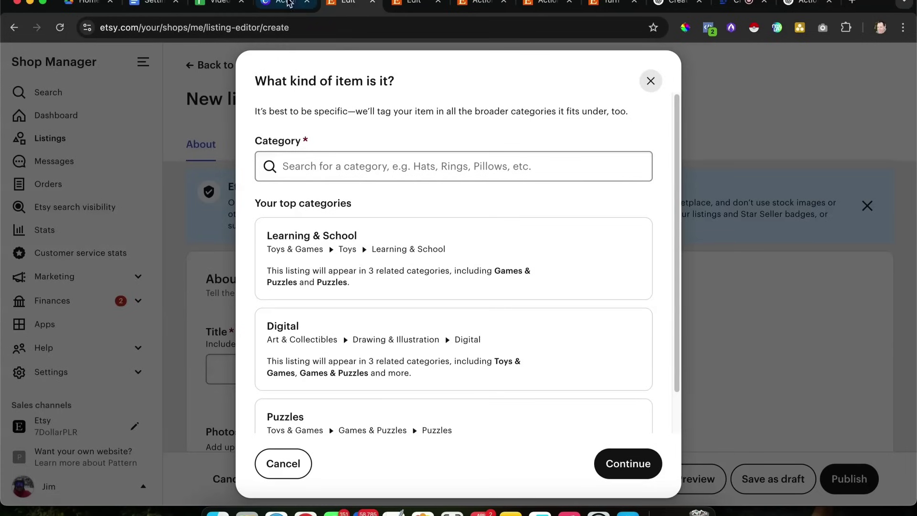
pyautogui.click(285, 4)
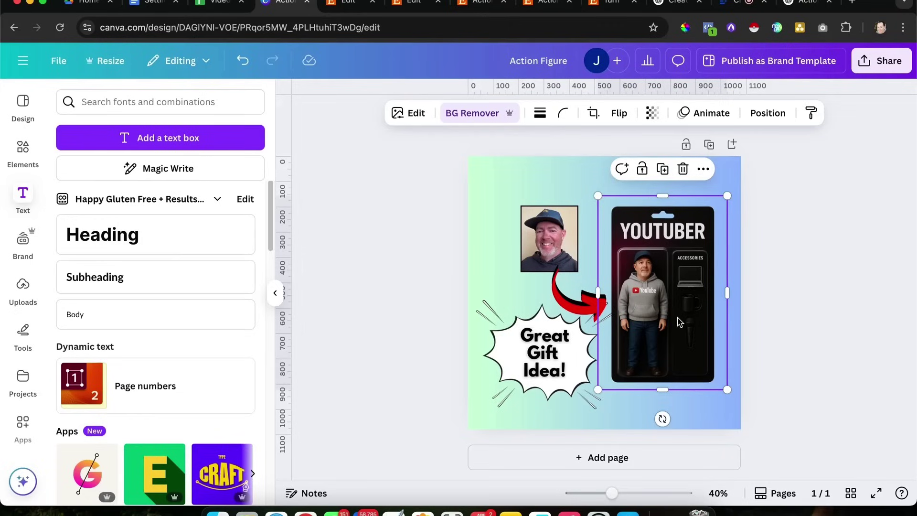
pyautogui.click(613, 5)
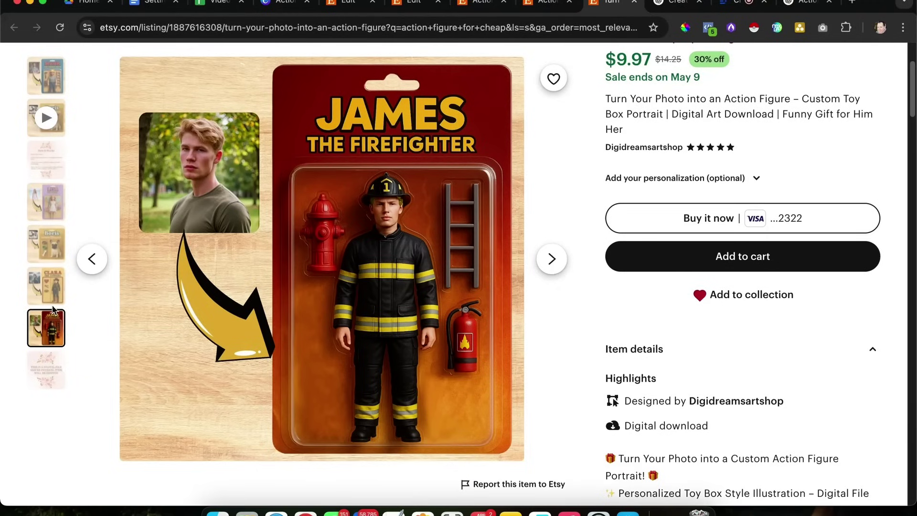
pyautogui.click(51, 371)
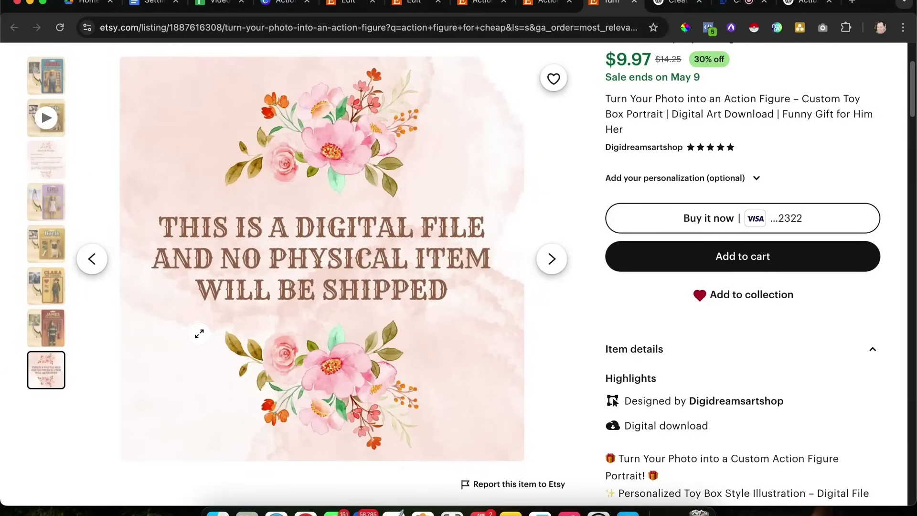
pyautogui.click(51, 287)
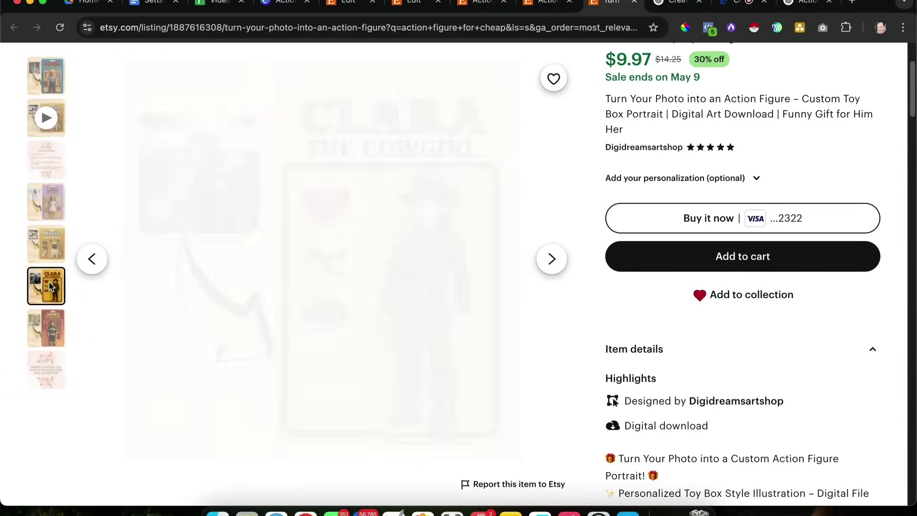
pyautogui.click(48, 248)
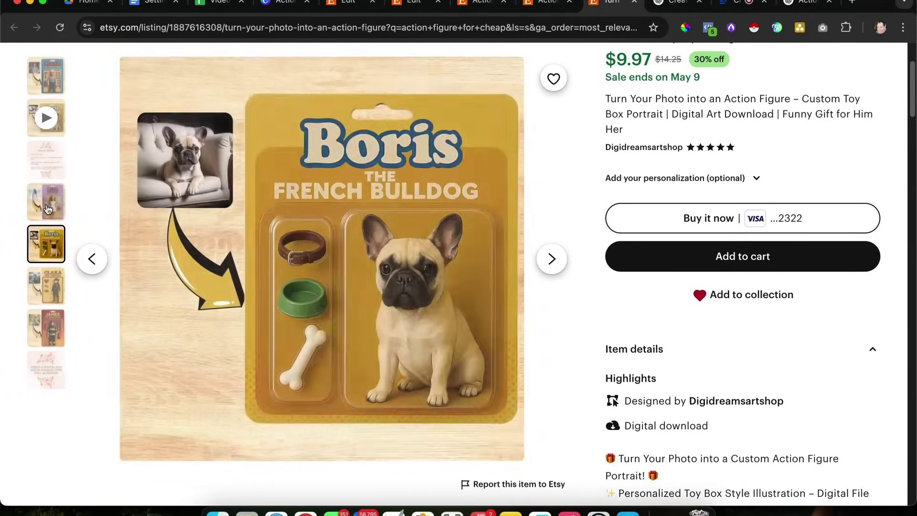
pyautogui.click(48, 208)
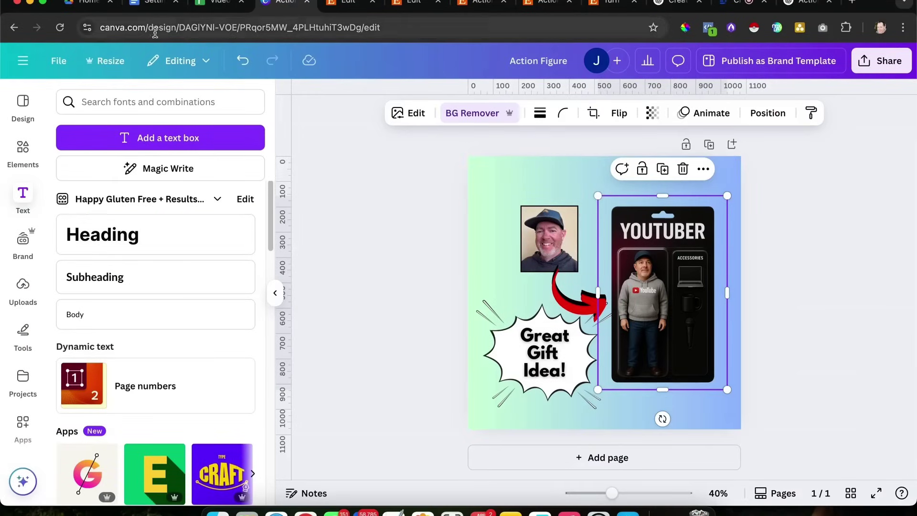
pyautogui.click(23, 60)
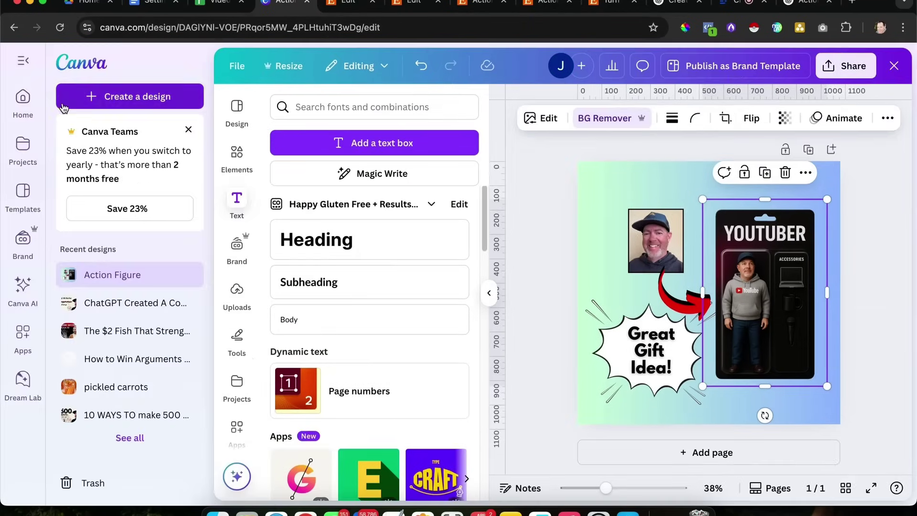
pyautogui.click(159, 96)
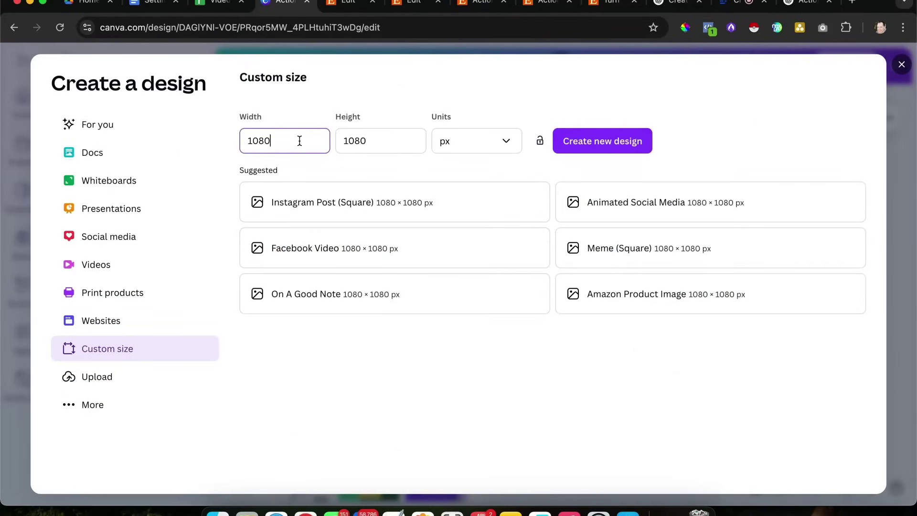
pyautogui.click(362, 140)
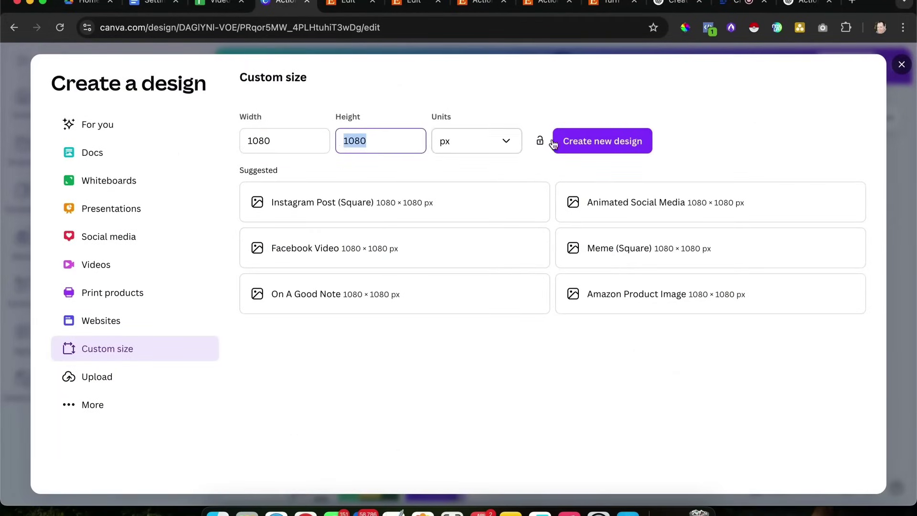
pyautogui.click(901, 64)
pyautogui.click(540, 230)
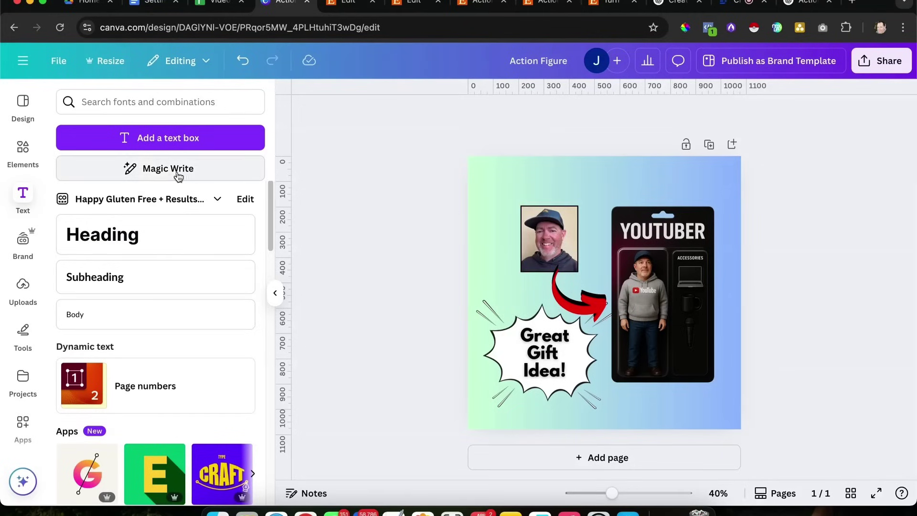
# Add a heading reading "your image" directly above the portrait photo in the Action Figure design.
pyautogui.click(23, 196)
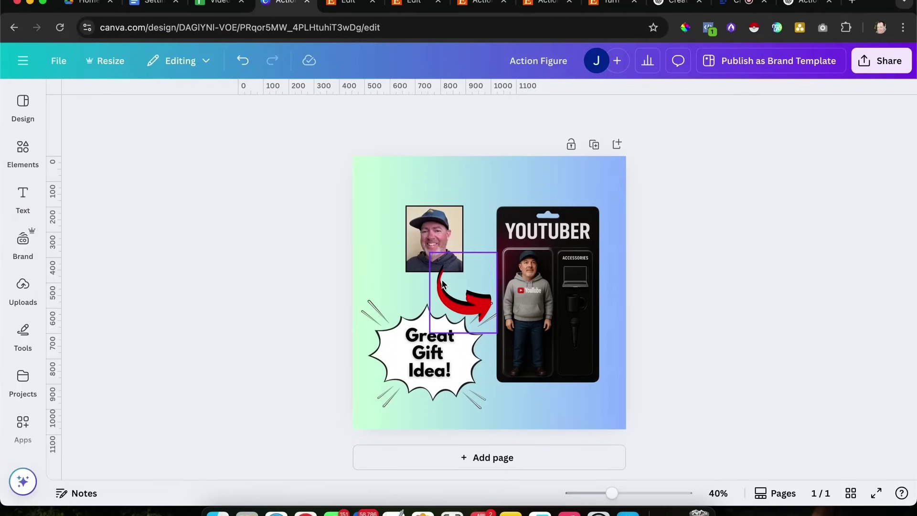
pyautogui.click(23, 206)
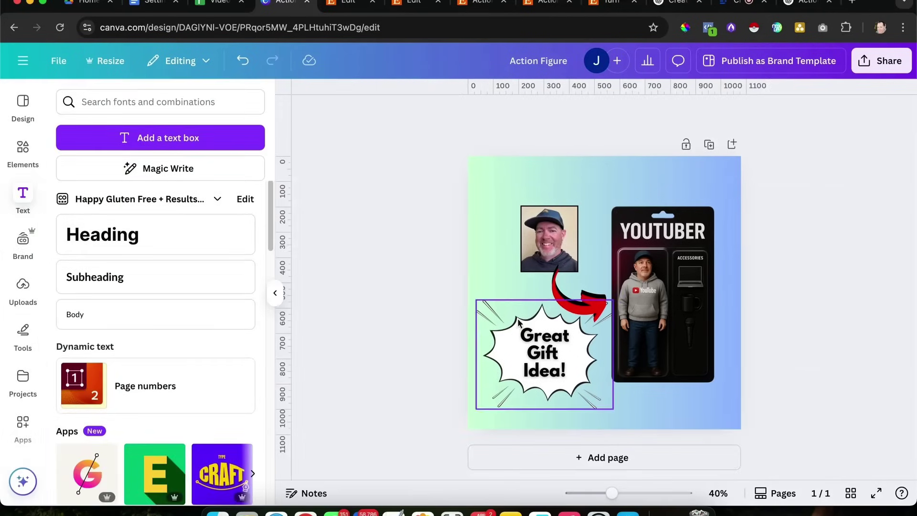
pyautogui.moveTo(157, 243); pyautogui.dragTo(555, 235)
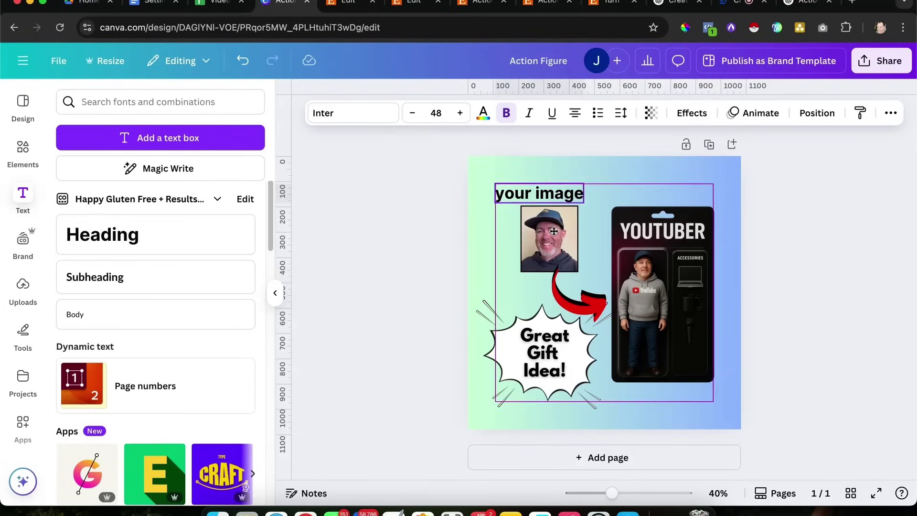
pyautogui.click(405, 231)
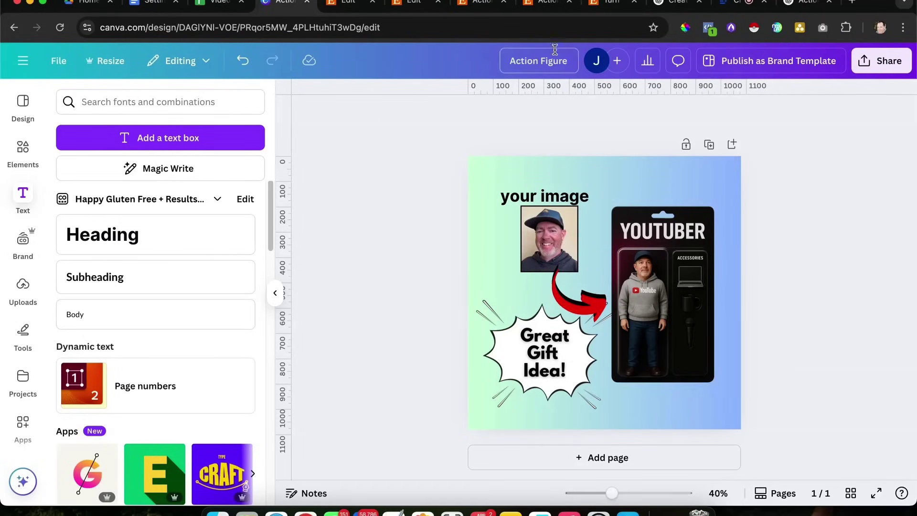
# Switch to the Etsy listing setup guide in Google Docs and review its Photos, Description and Personalization sections.
pyautogui.click(150, 3)
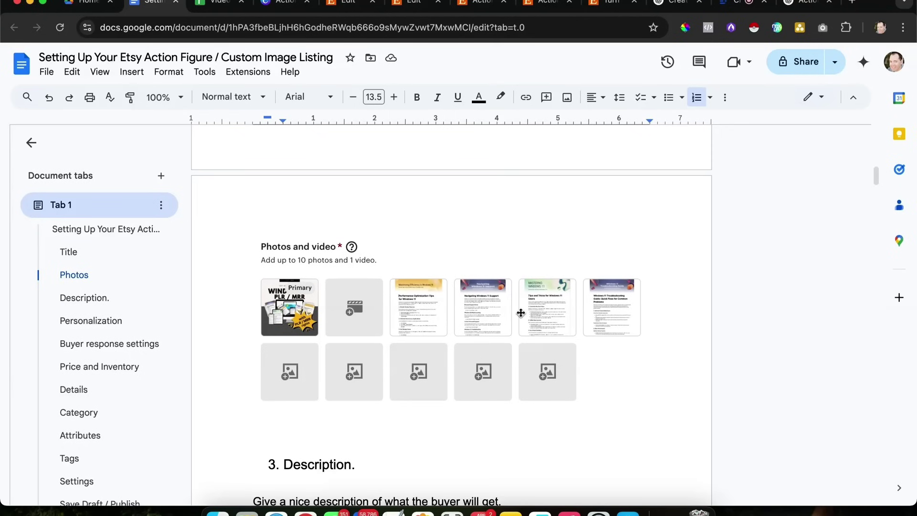
pyautogui.scroll(-5, 520, 313)
pyautogui.scroll(-2, 520, 312)
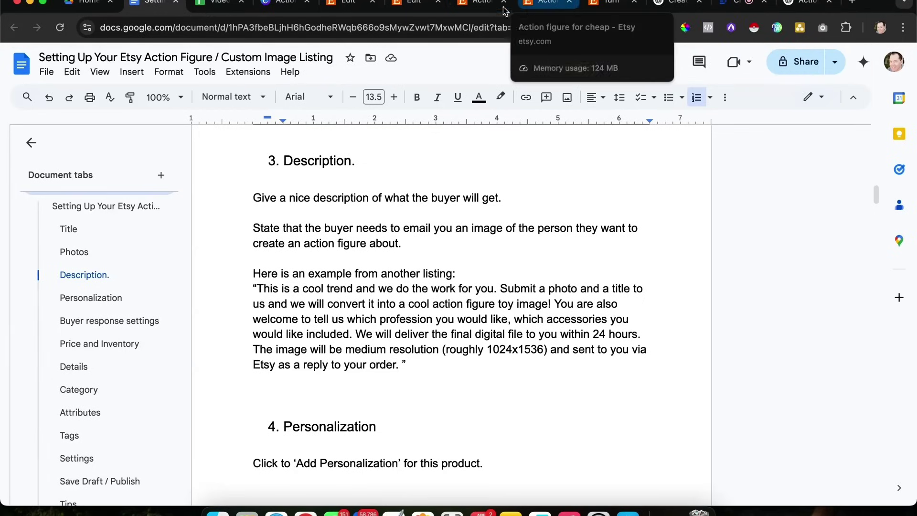
pyautogui.scroll(-7, 375, 371)
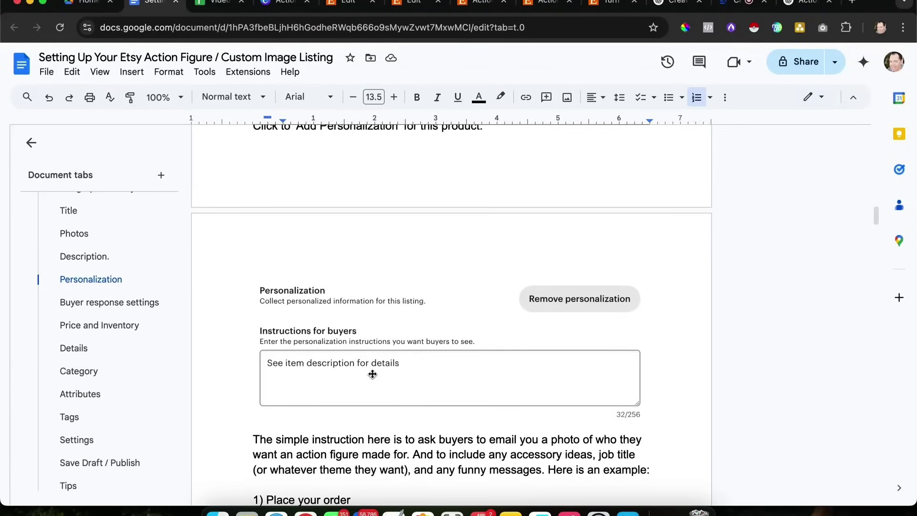
pyautogui.scroll(4, 400, 328)
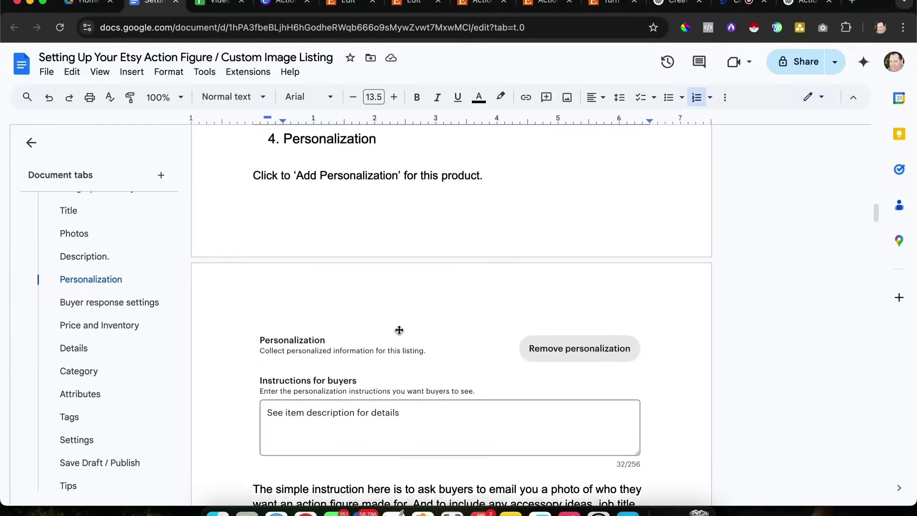
pyautogui.scroll(2, 398, 329)
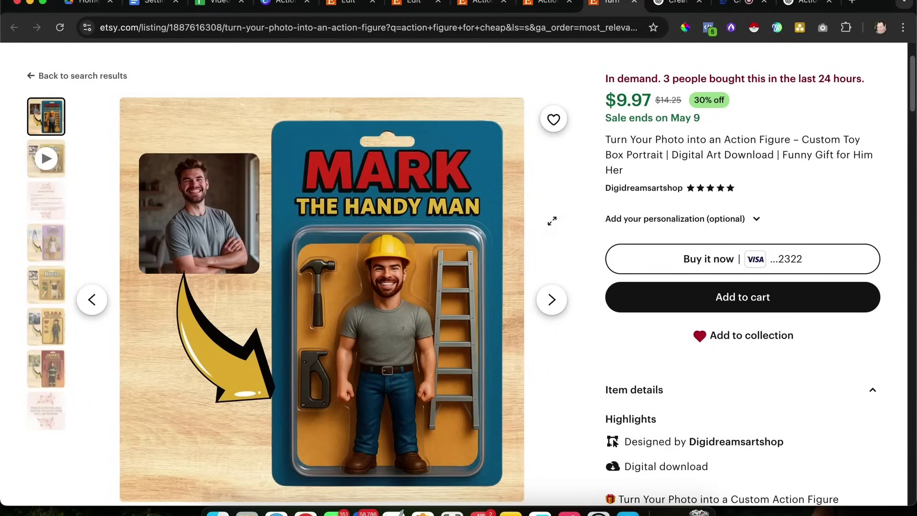
# Examine the item details and personalization option of the photo-to-action-figure listing on Etsy.
pyautogui.scroll(-5, 704, 365)
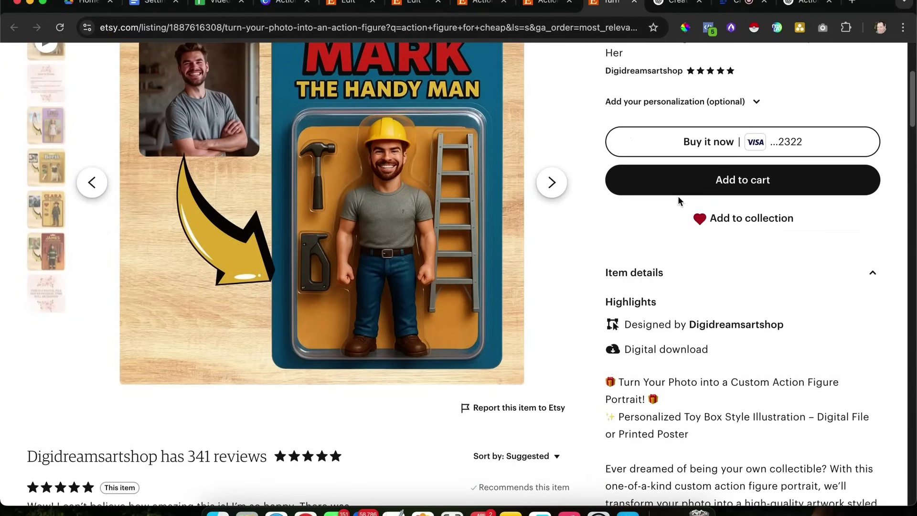
pyautogui.scroll(8, 426, 196)
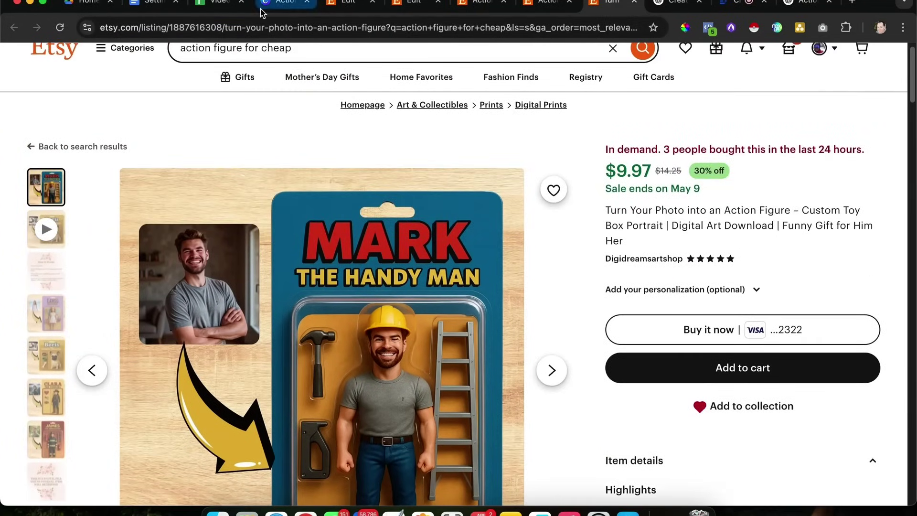
# Return to the setup guide in Google Docs, read the Personalization section and highlight its four-point example of buyer instructions.
pyautogui.click(156, 3)
pyautogui.scroll(-5, 503, 245)
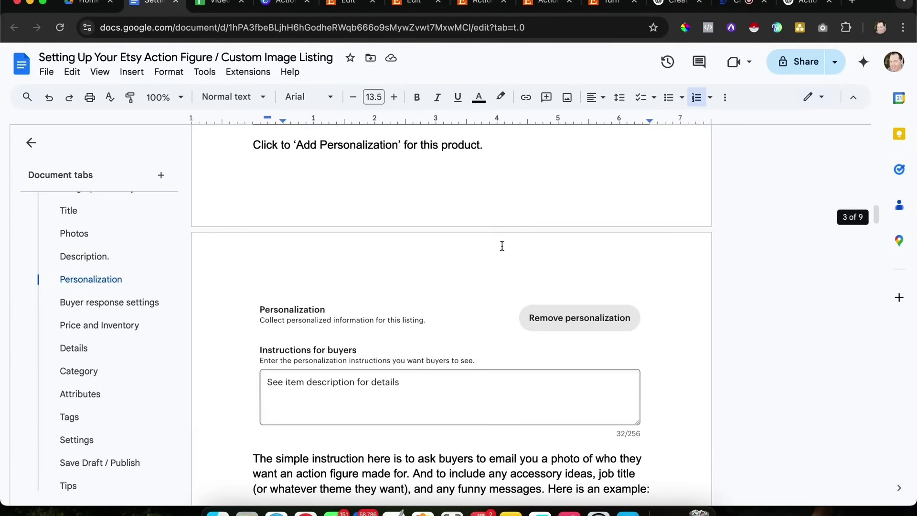
pyautogui.scroll(2, 460, 241)
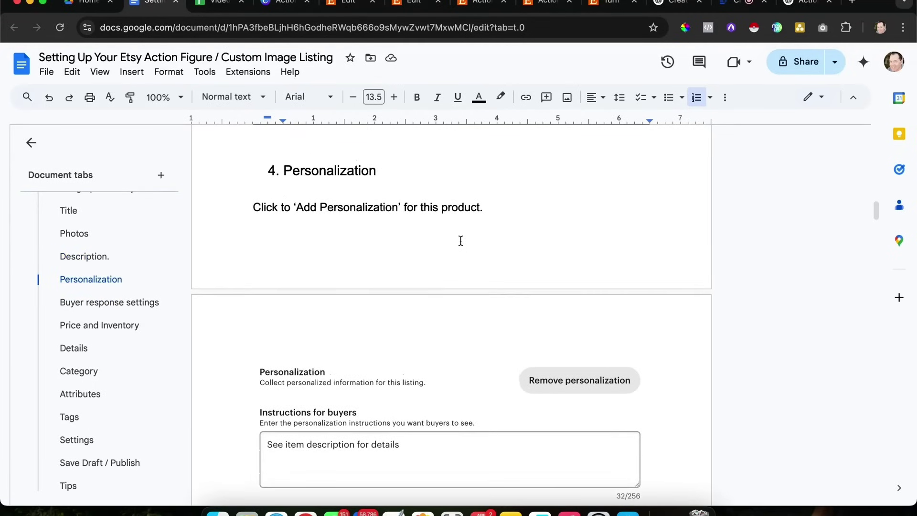
pyautogui.scroll(-5, 460, 241)
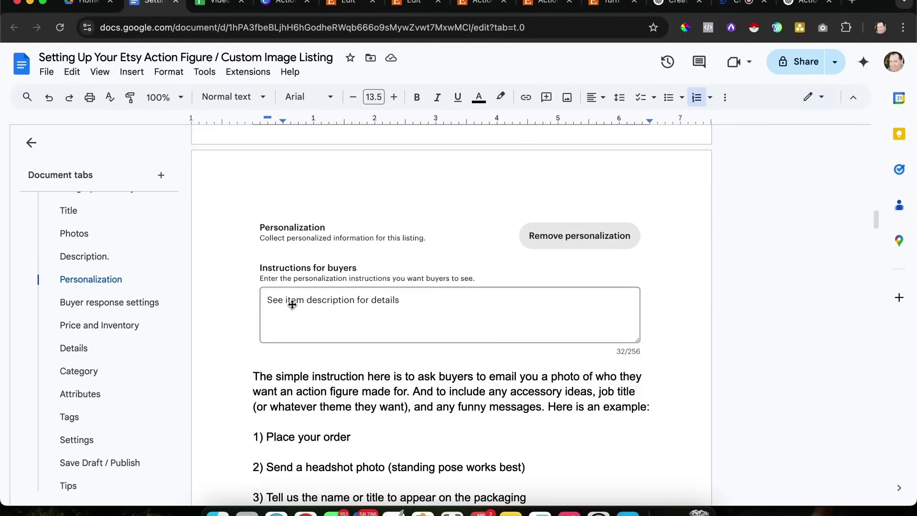
pyautogui.scroll(-5, 290, 301)
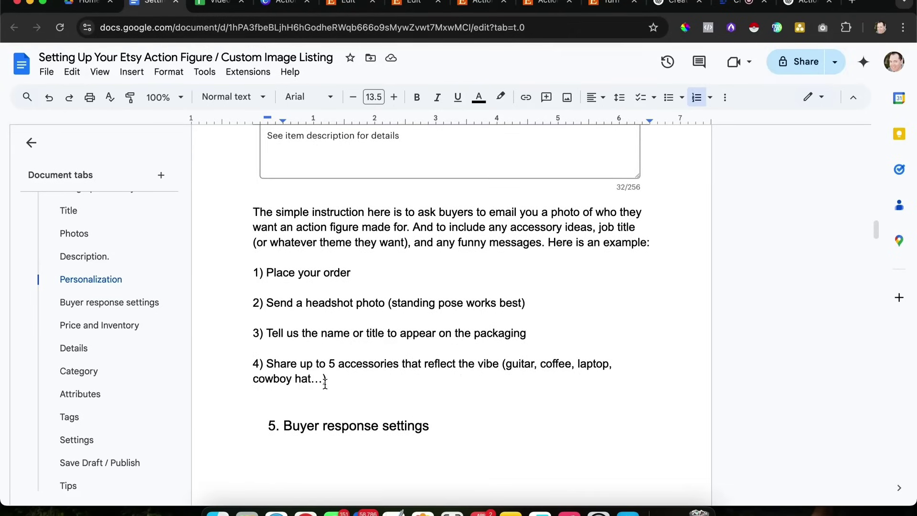
pyautogui.moveTo(332, 380); pyautogui.dragTo(240, 276)
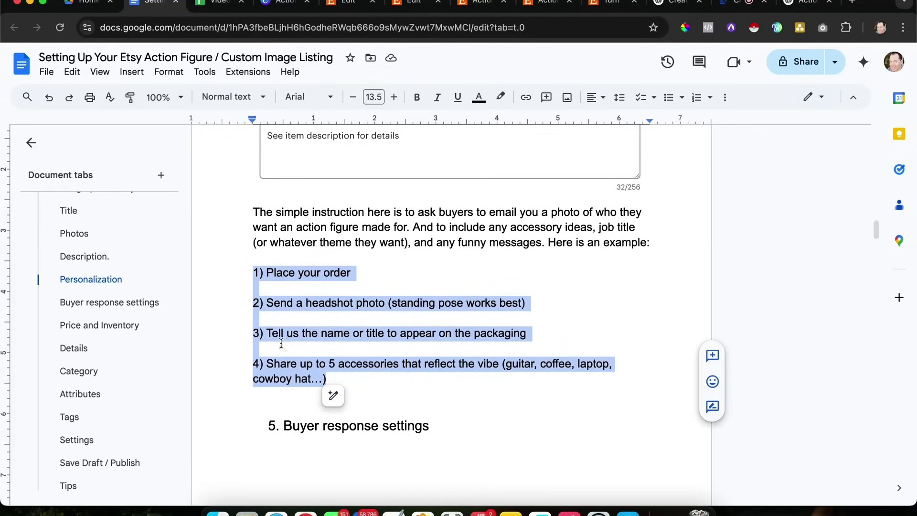
pyautogui.scroll(-3, 355, 300)
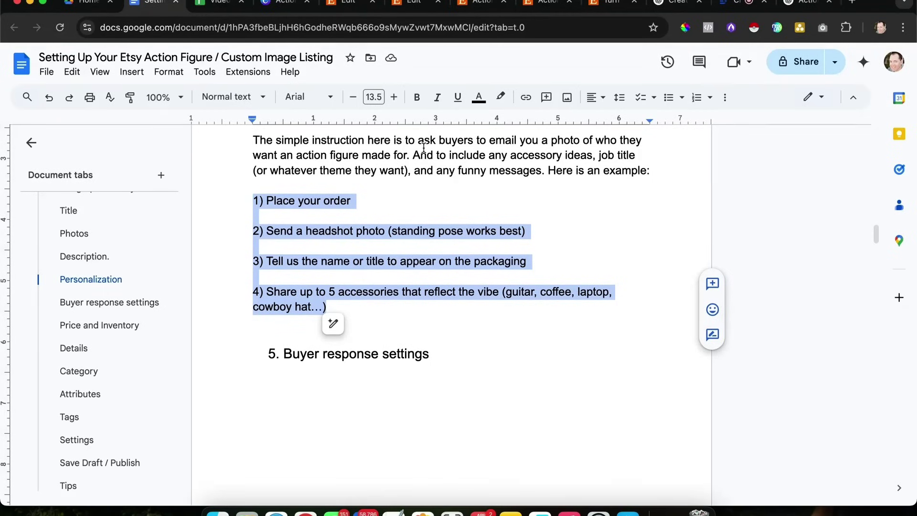
# Review the guide's sections from Buyer response settings through Price and Inventory, Details, Category and Attributes to Tags.
pyautogui.scroll(-10, 377, 198)
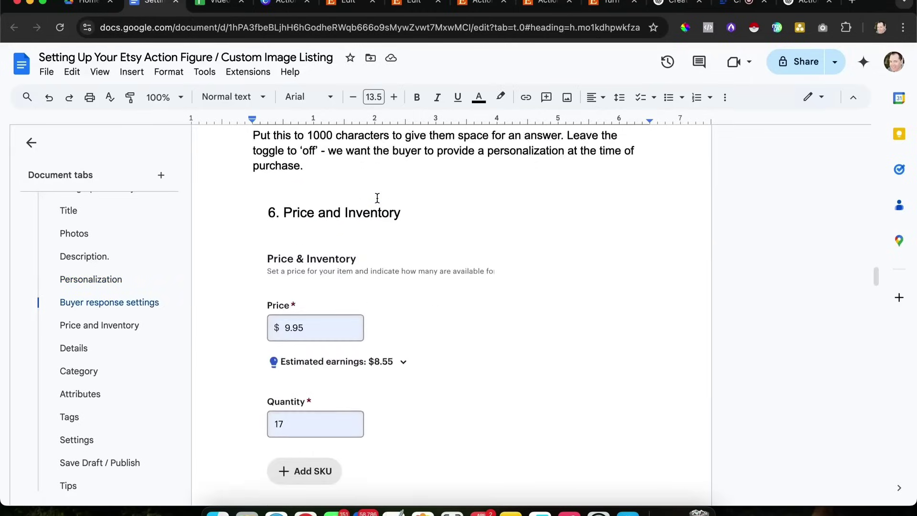
pyautogui.scroll(-5, 378, 198)
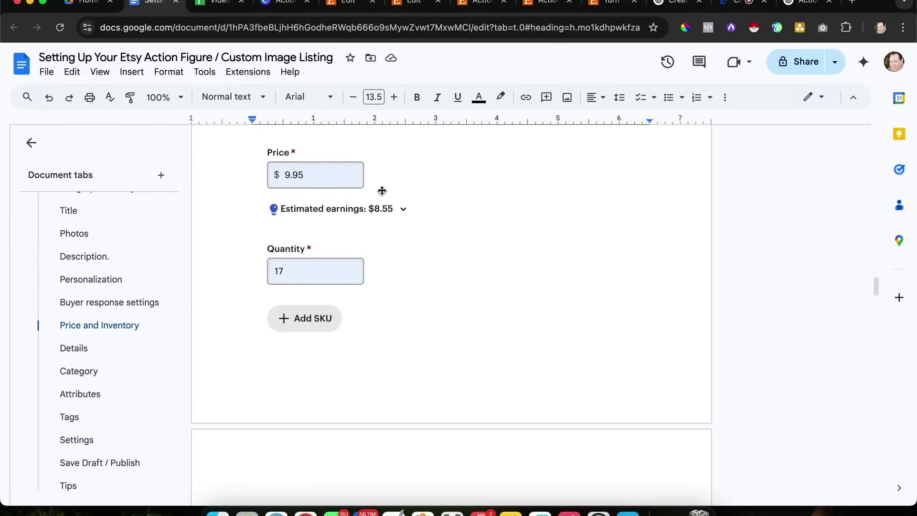
pyautogui.scroll(-15, 383, 190)
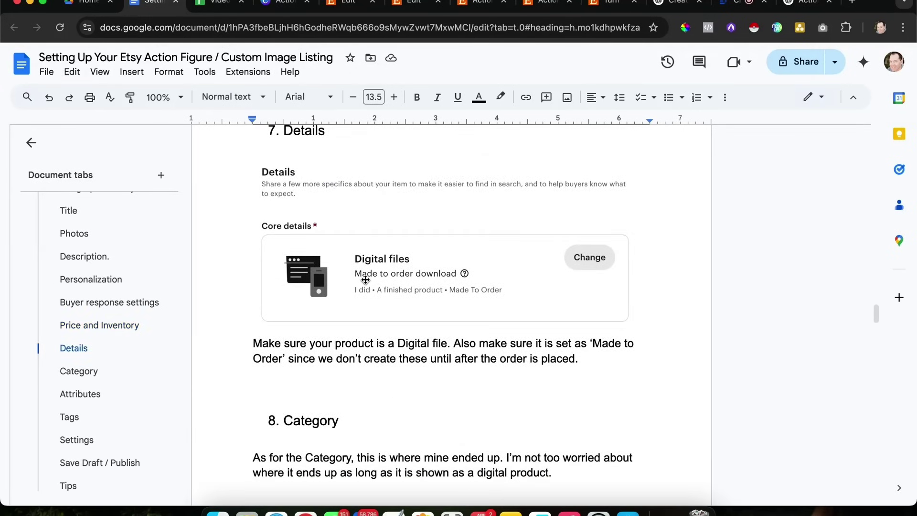
pyautogui.scroll(-2, 402, 276)
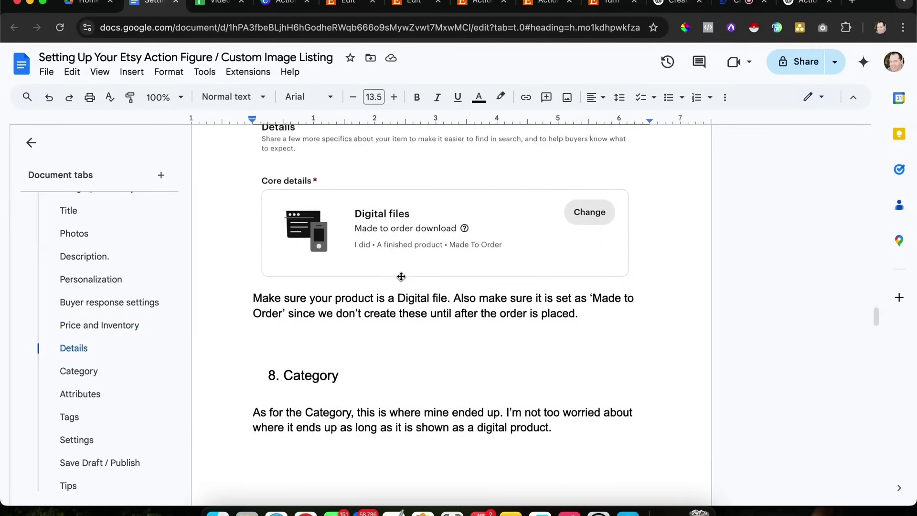
pyautogui.scroll(-1, 401, 276)
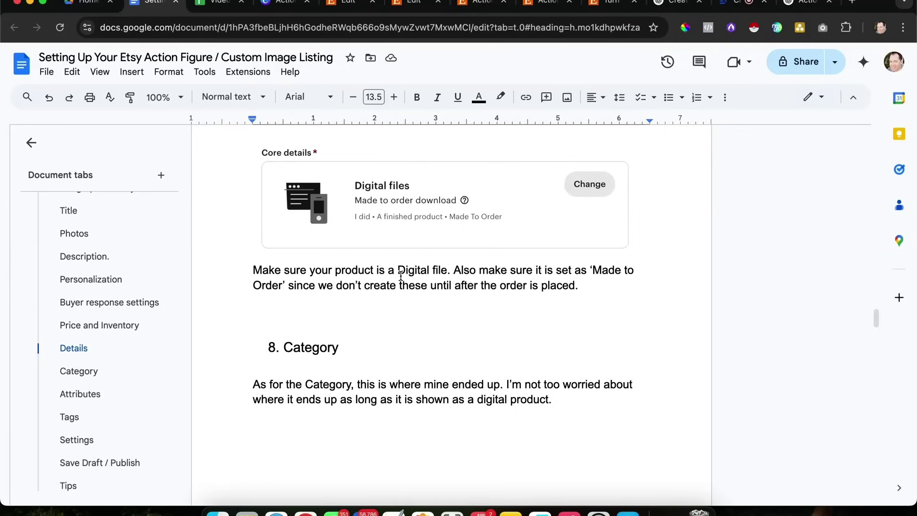
pyautogui.scroll(-20, 402, 277)
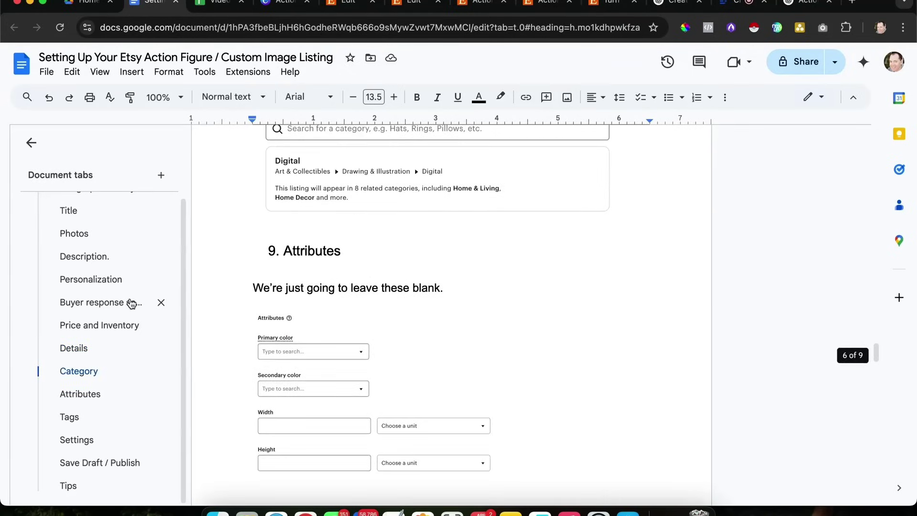
pyautogui.scroll(-10, 475, 469)
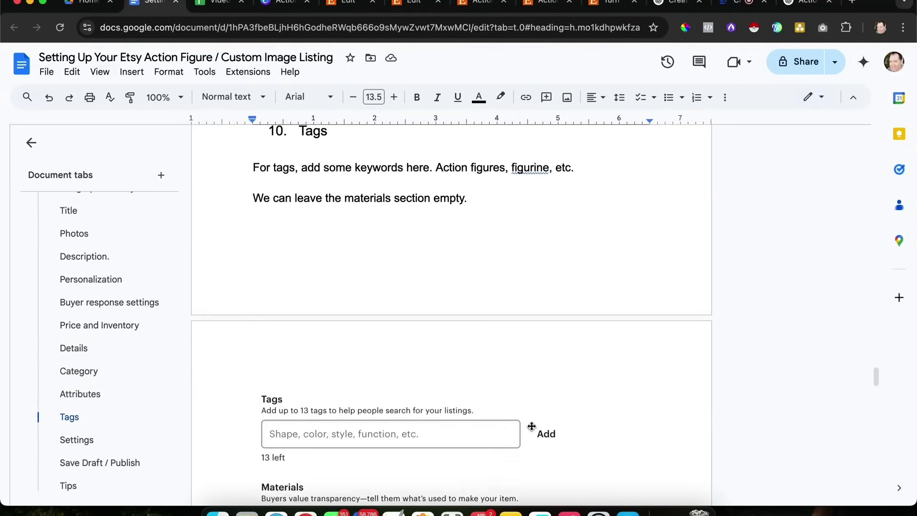
# View the guide's Tips section, then return to the photo-to-action-figure listing on Etsy.
pyautogui.click(69, 485)
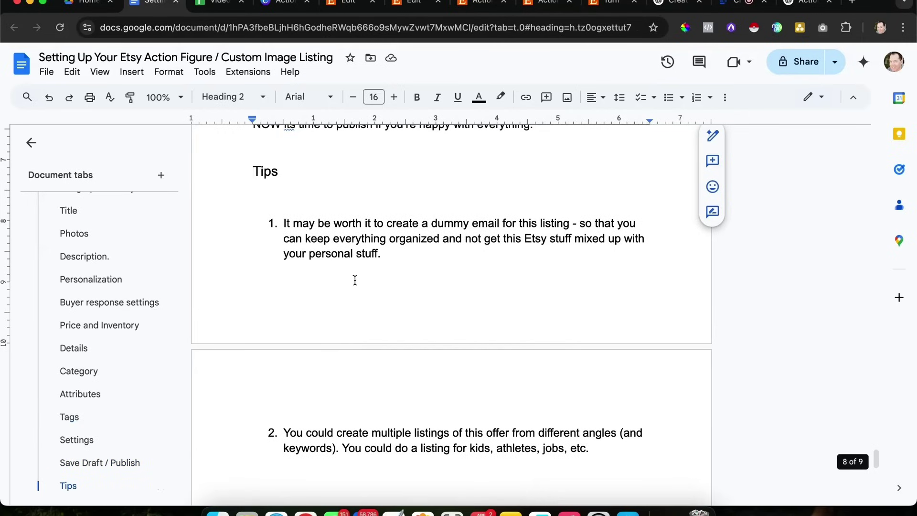
pyautogui.click(616, 3)
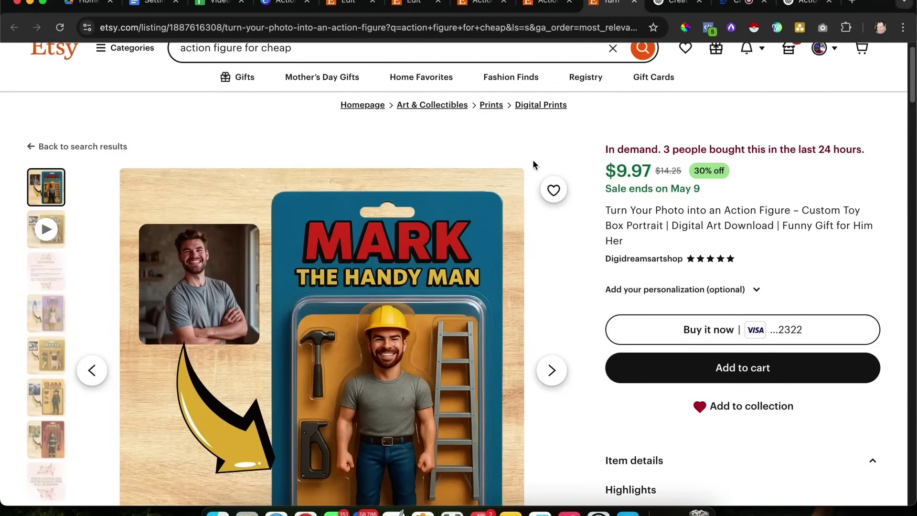